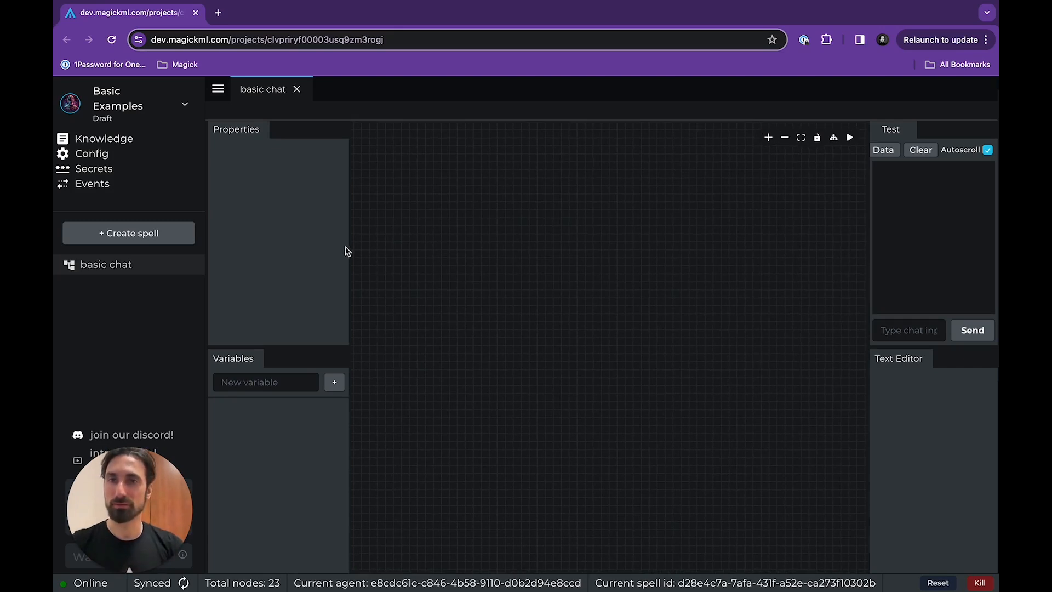
Adjust the widths of the Properties and Test panels on either side of the canvas
mouse_move(350, 245)
left_mouse_down()
mouse_move(331, 244)
mouse_move(357, 241)
left_mouse_up()
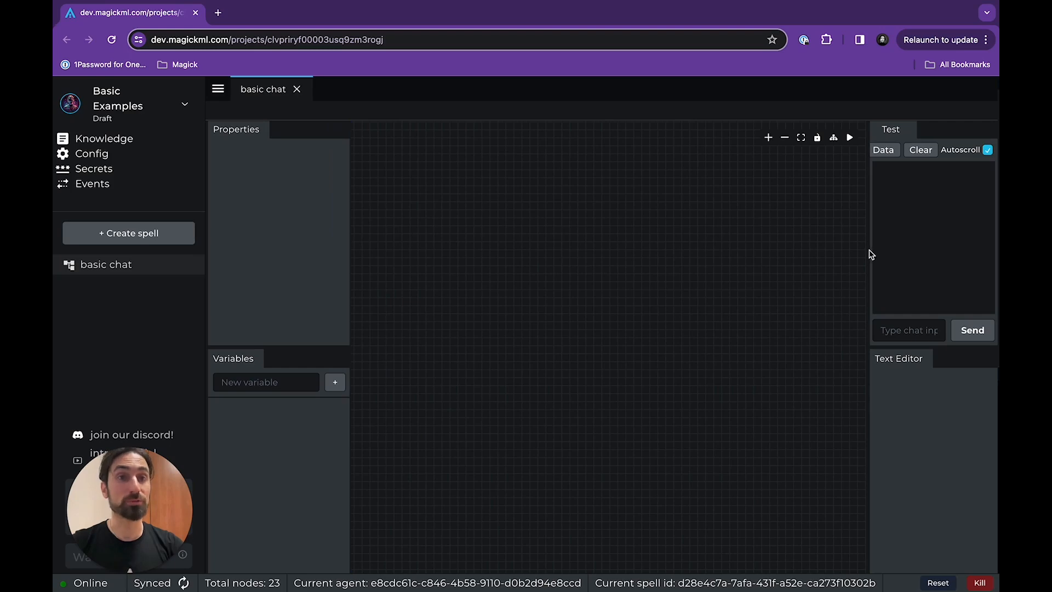
mouse_move(868, 246)
left_mouse_down()
mouse_move(845, 244)
mouse_move(855, 241)
left_mouse_up()
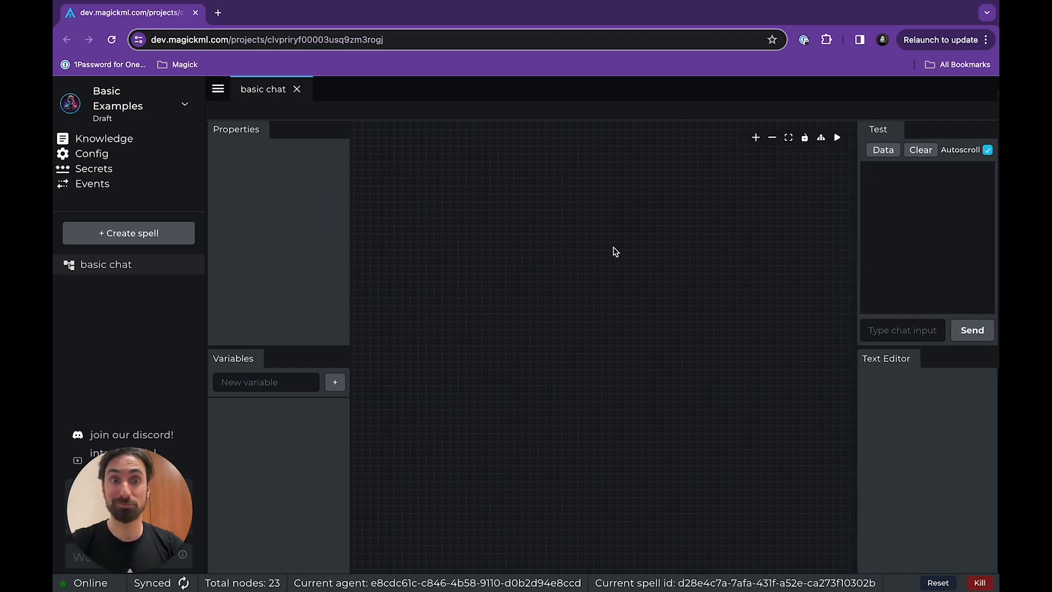
Add a magick/onMessage event node to the empty canvas and place it near the canvas's left edge
right_click(465, 316)
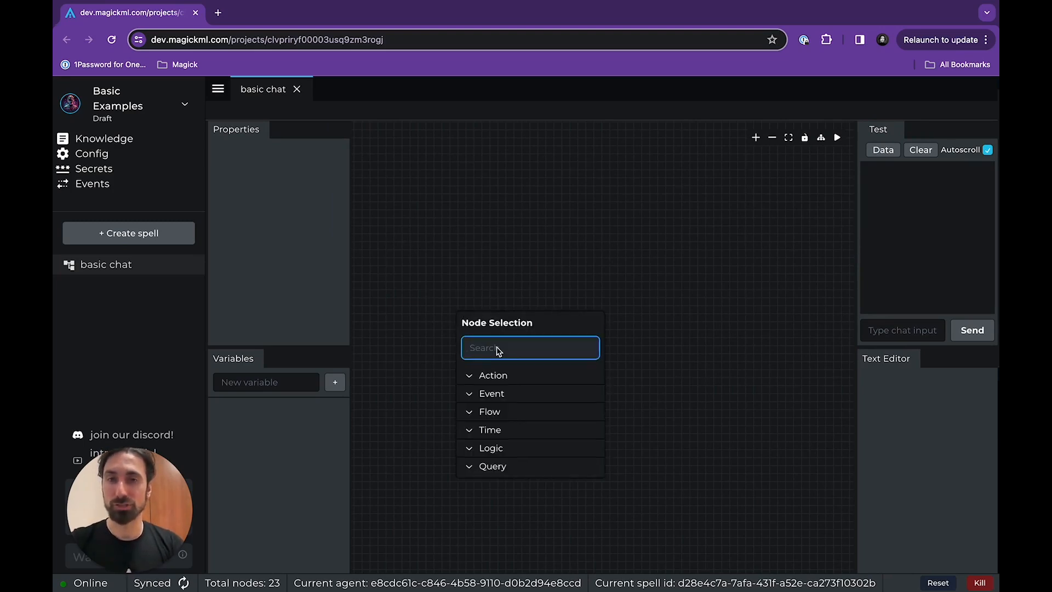
left_click(482, 394)
scroll(526, 398, "down", 1)
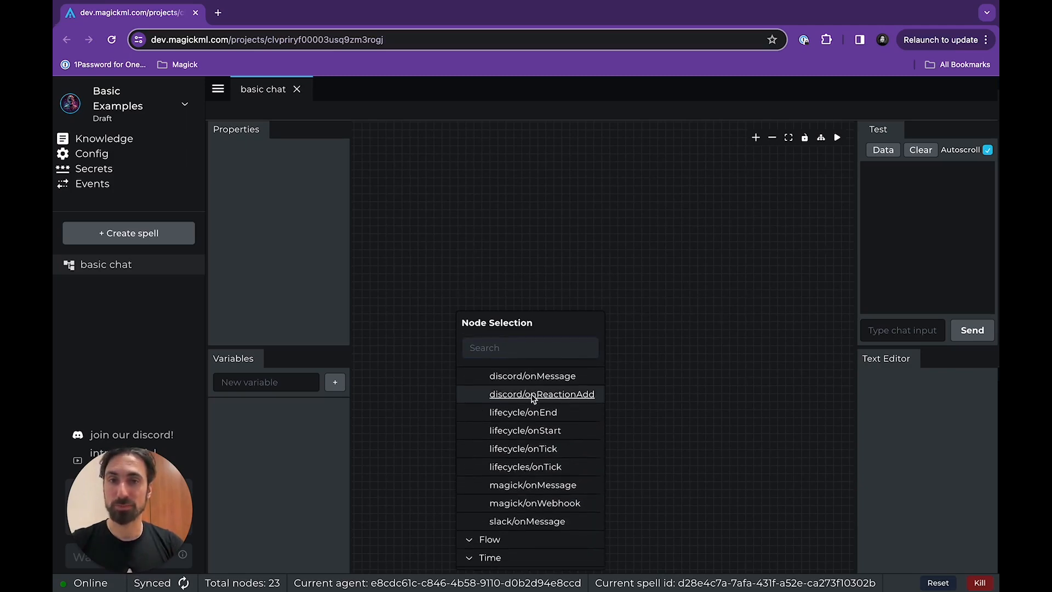
scroll(533, 398, "up", 3)
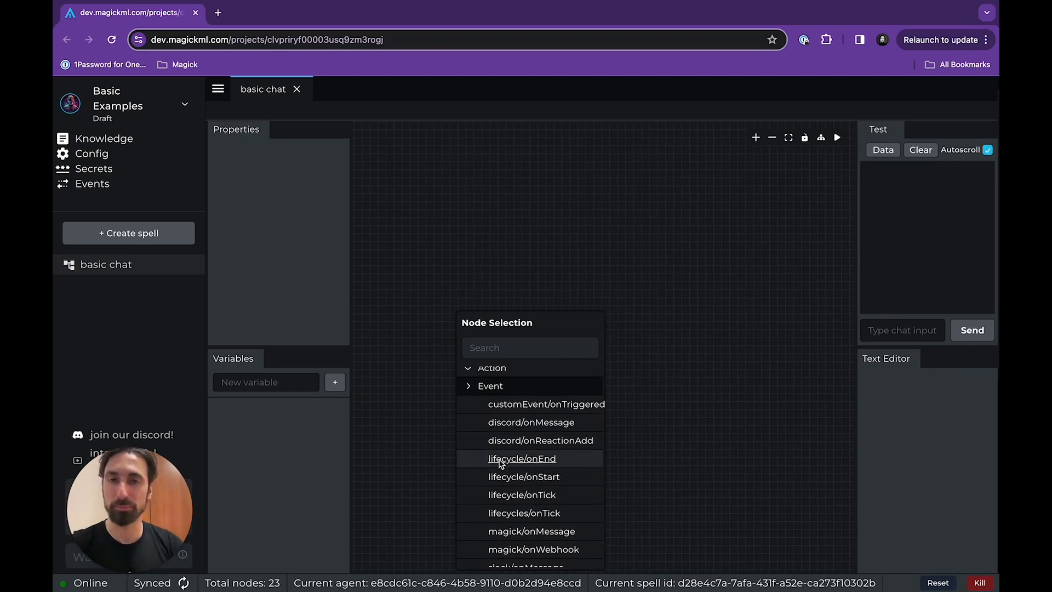
scroll(512, 443, "down", 1)
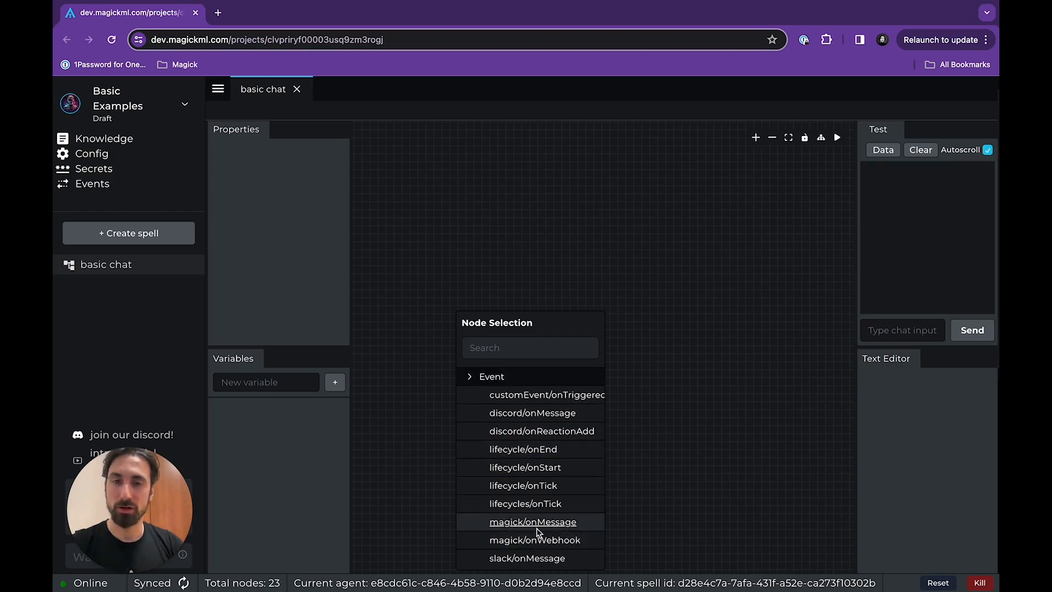
scroll(553, 509, "up", 1)
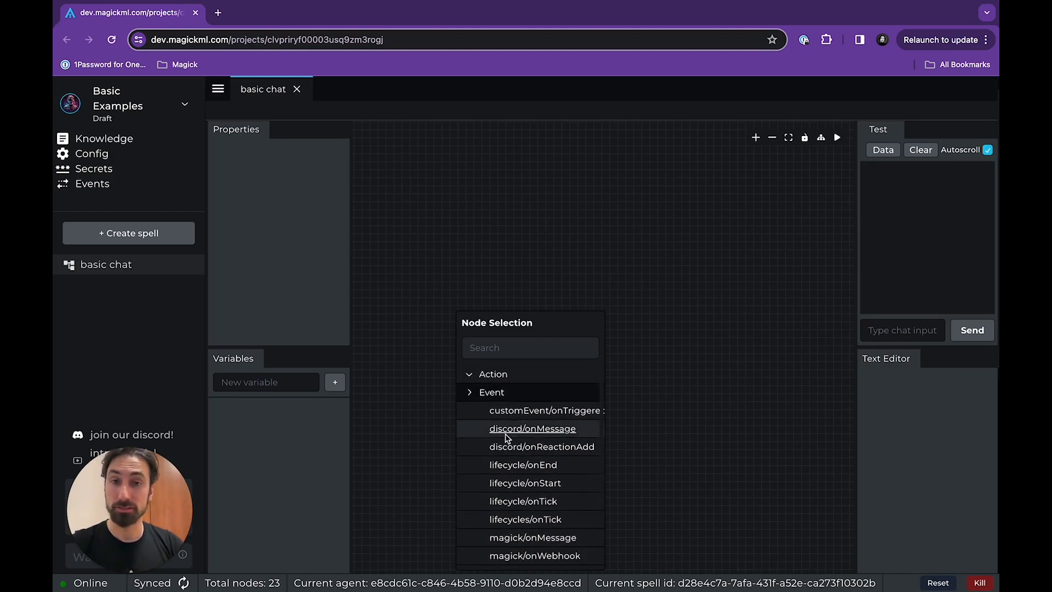
scroll(547, 438, "down", 1)
scroll(547, 438, "down", 1)
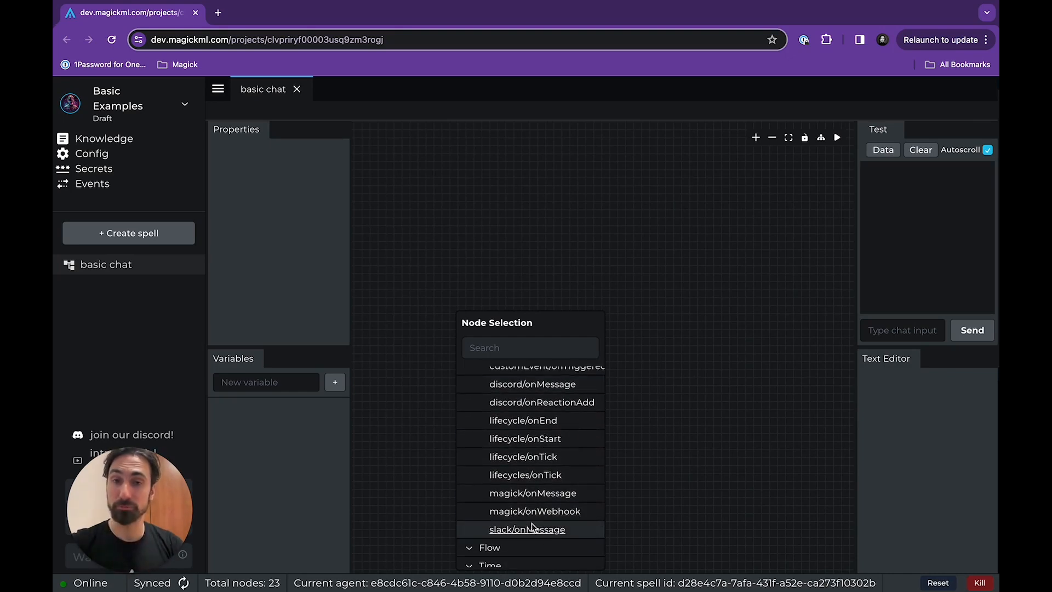
left_click(512, 495)
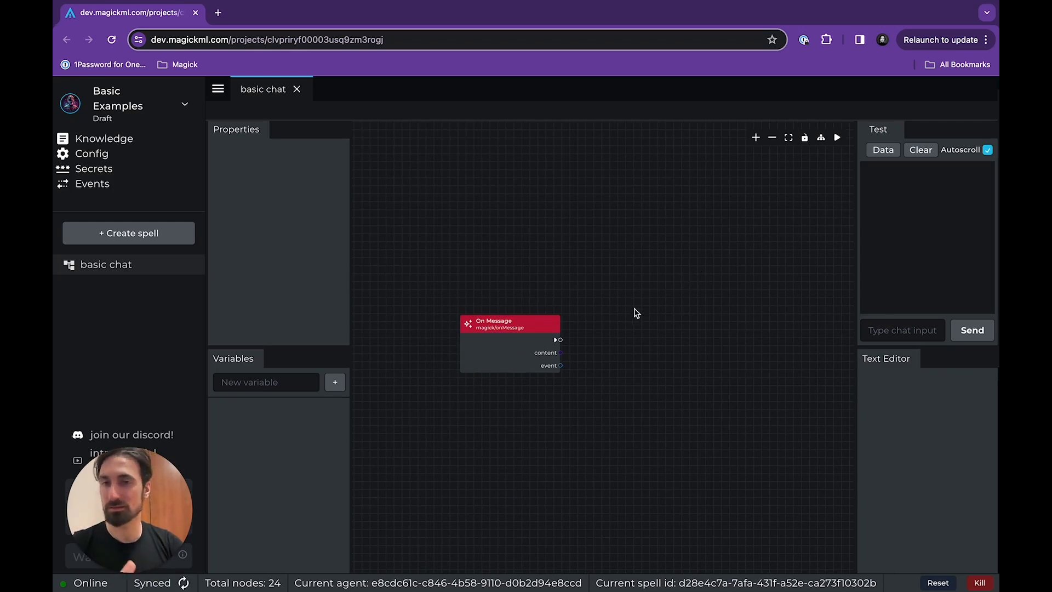
left_click_drag(504, 335, 417, 329)
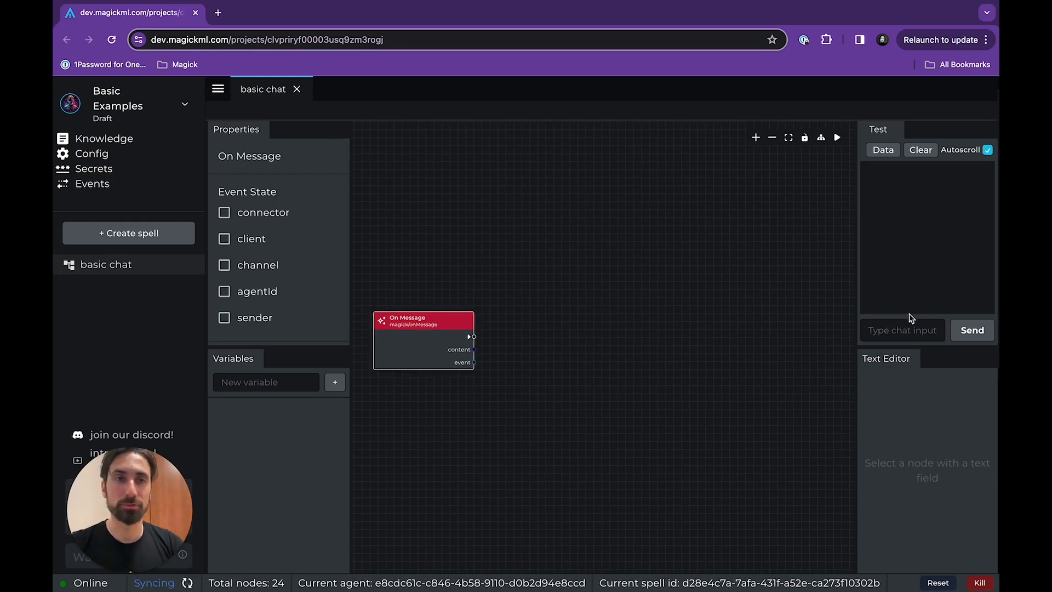
Send the test chat message "hi" to trigger the On Message node
left_click(911, 330)
left_click(803, 351)
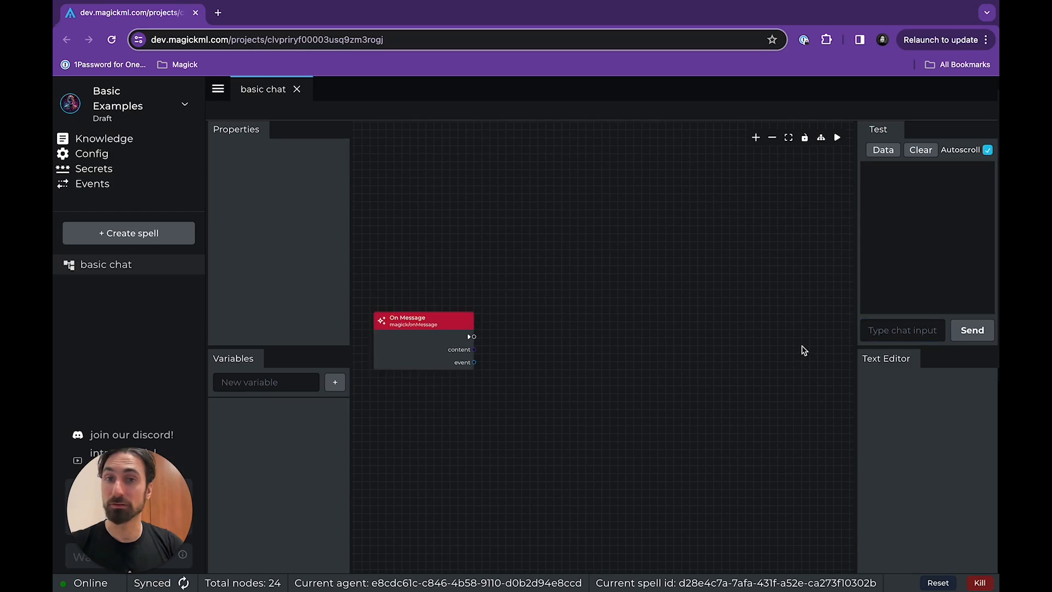
left_click(931, 333)
type("hi")
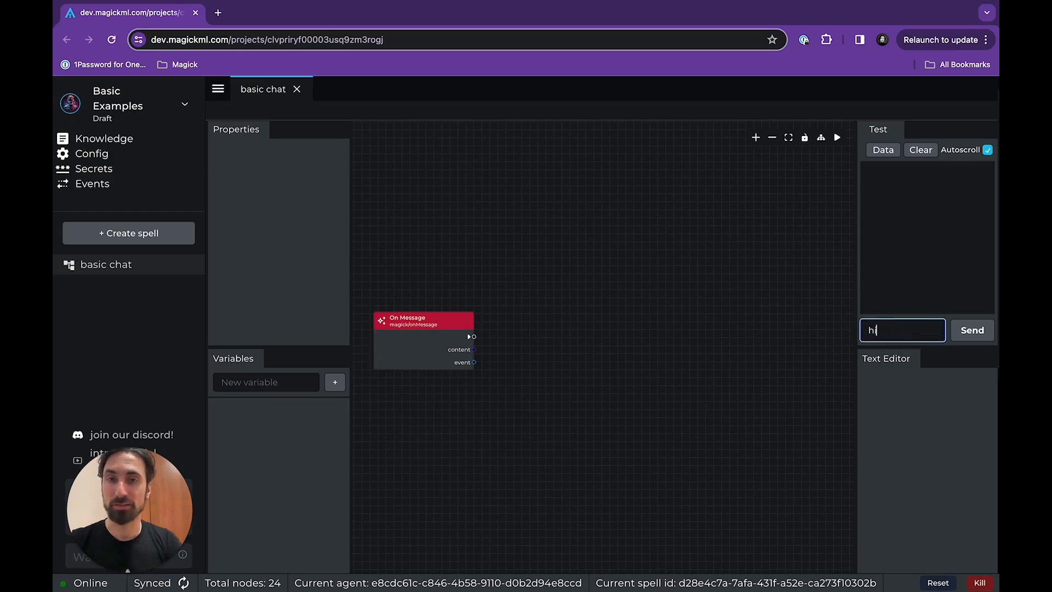
key("Return")
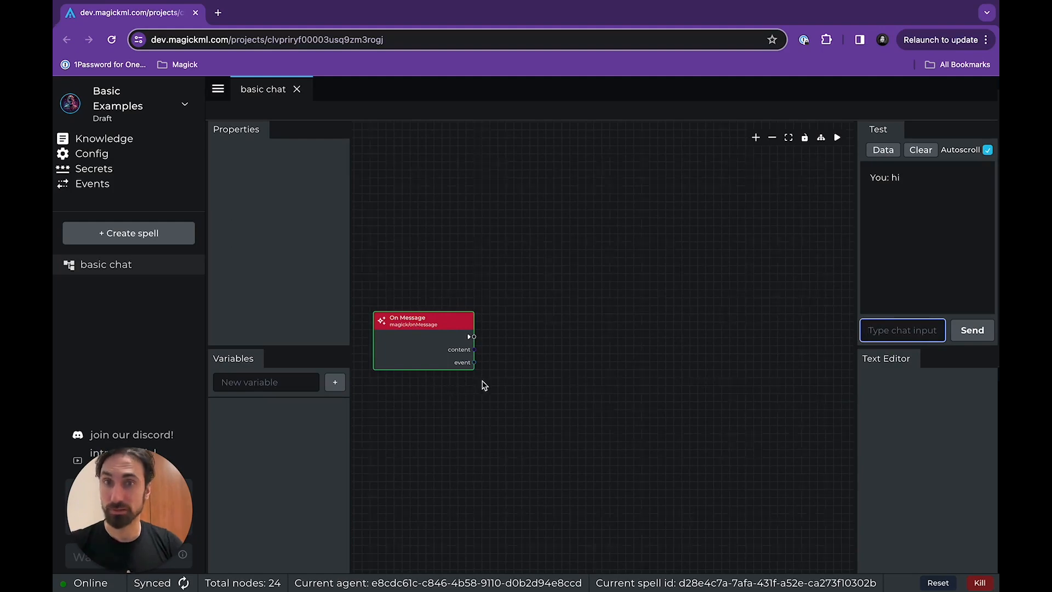
left_click(521, 353)
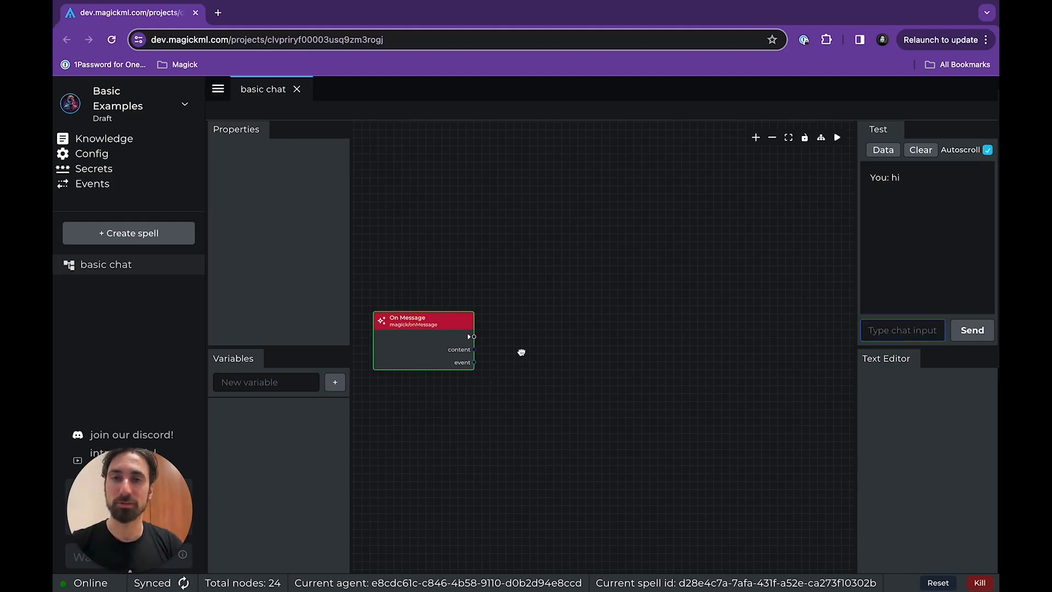
Add a magick/generateText action node and place it just right of the On Message node
right_click(575, 340)
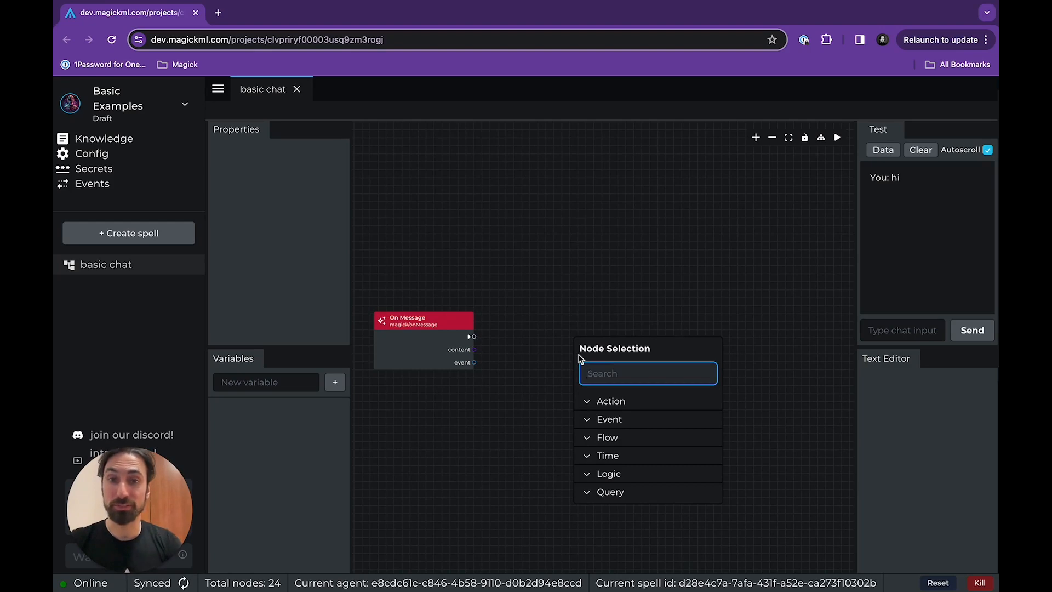
left_click(589, 405)
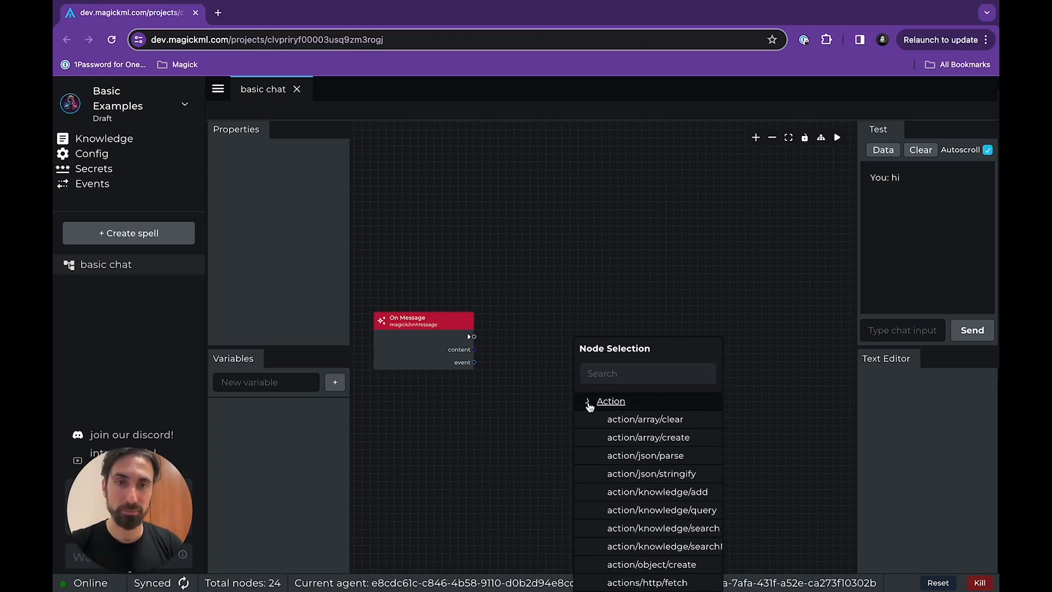
scroll(646, 435, "down", 5)
scroll(645, 436, "down", 4)
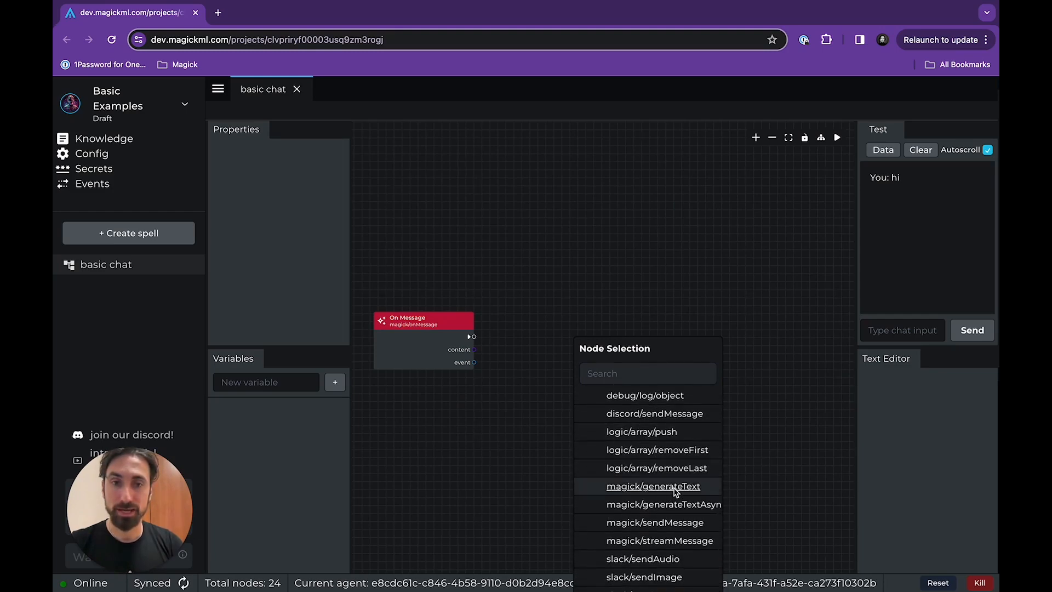
left_click(670, 491)
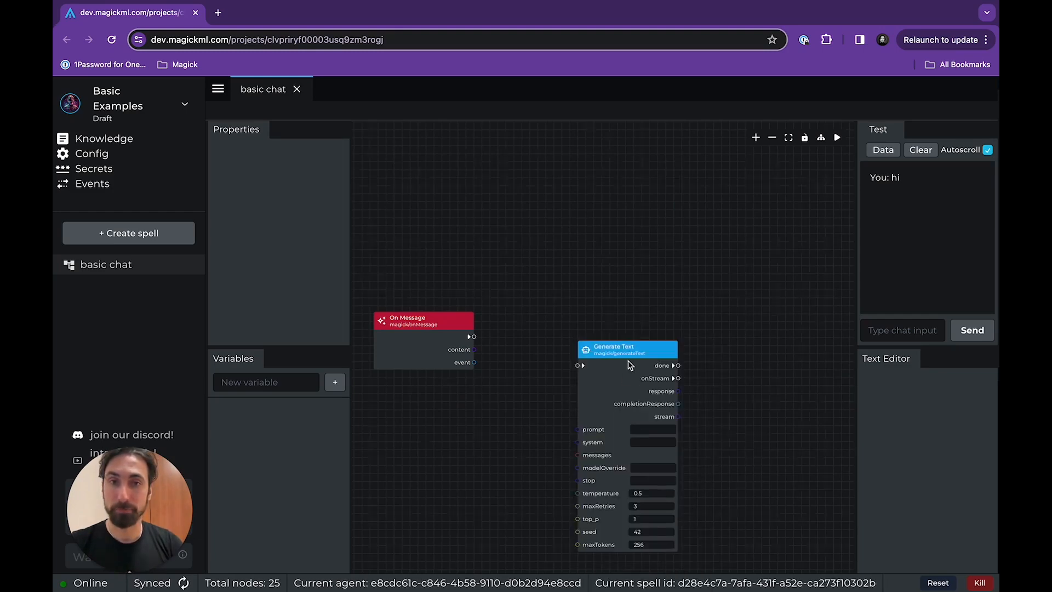
left_click_drag(630, 350, 579, 282)
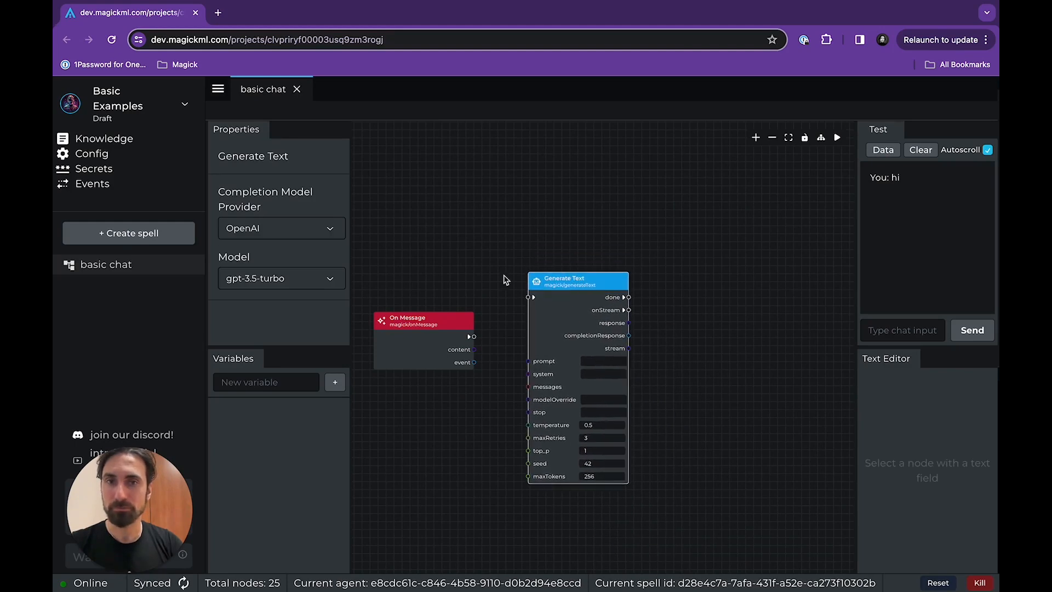
Search the available nodes for "generat" and close the node selection without adding anything
right_click(498, 234)
type("generat")
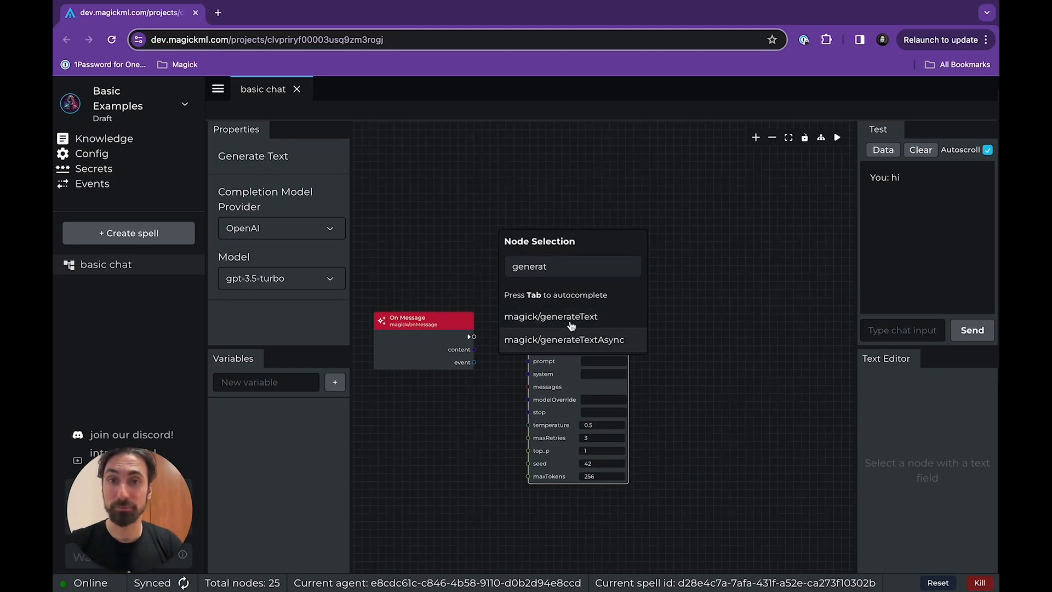
left_click(787, 345)
Nudge the Generate Text node slightly upward and review the properties of the On Message and Generate Text nodes
mouse_move(568, 305)
left_mouse_down()
mouse_move(548, 311)
mouse_move(565, 297)
left_mouse_up()
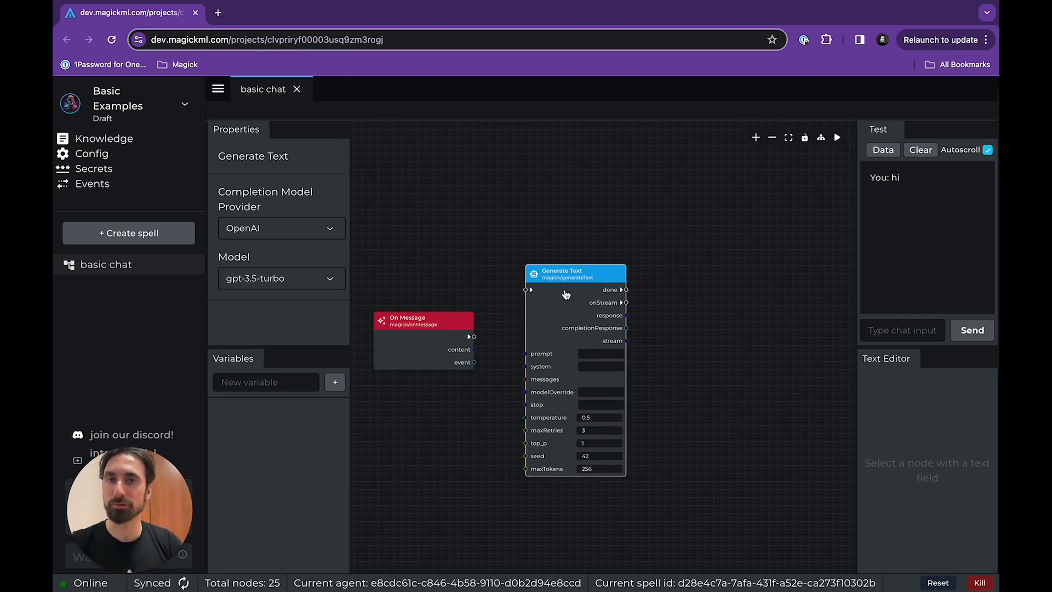
left_click(439, 320)
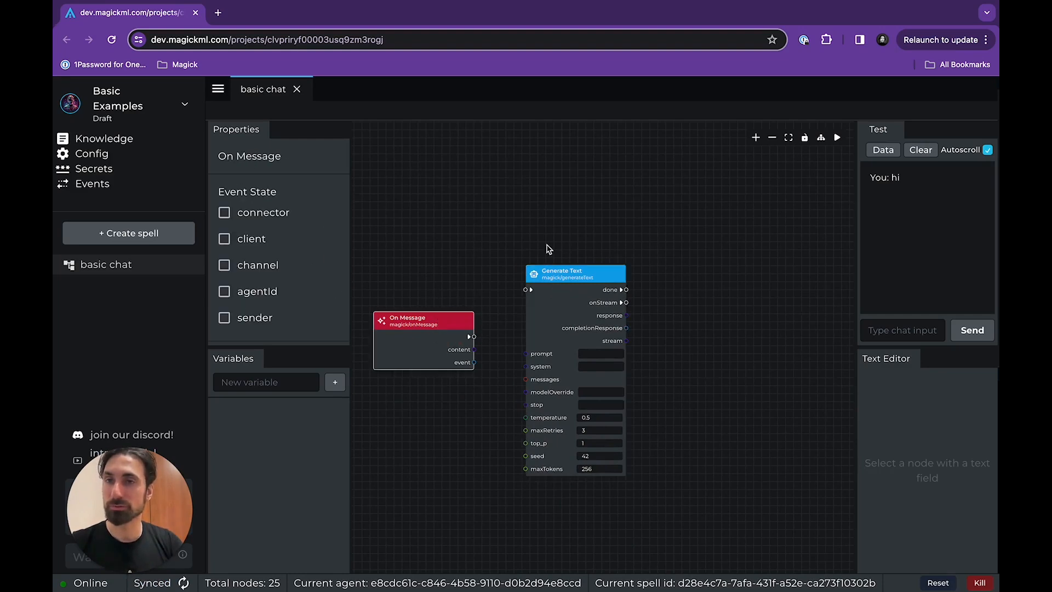
left_click(584, 284)
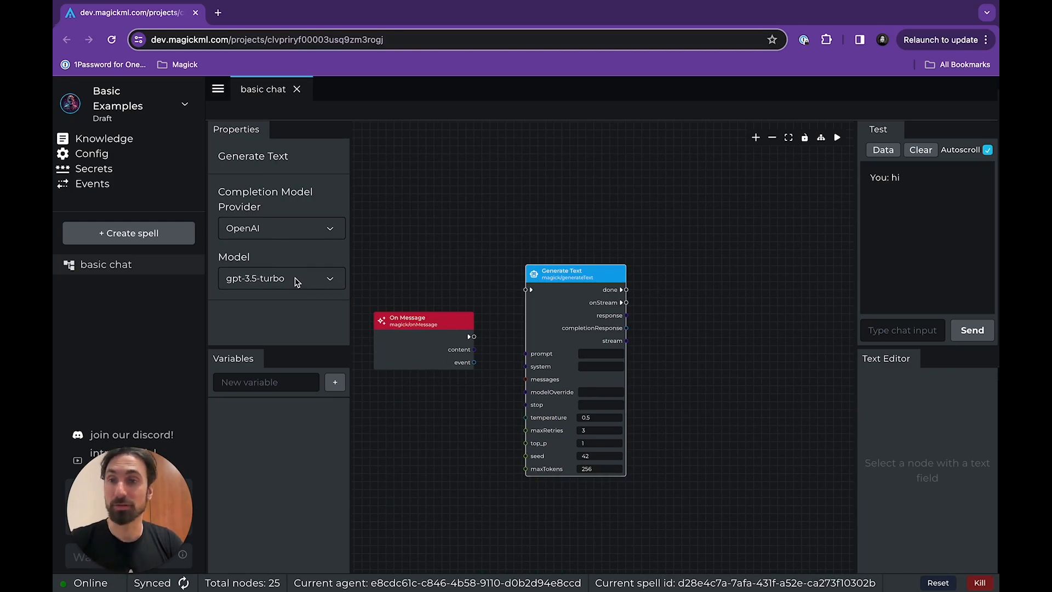
left_click(299, 229)
left_click(299, 228)
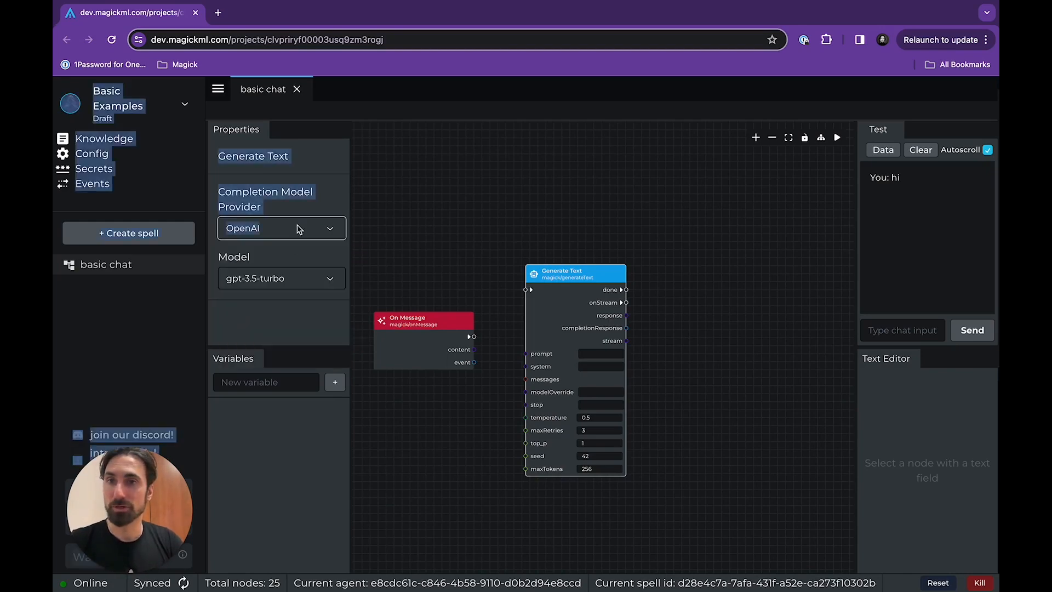
left_click(292, 254)
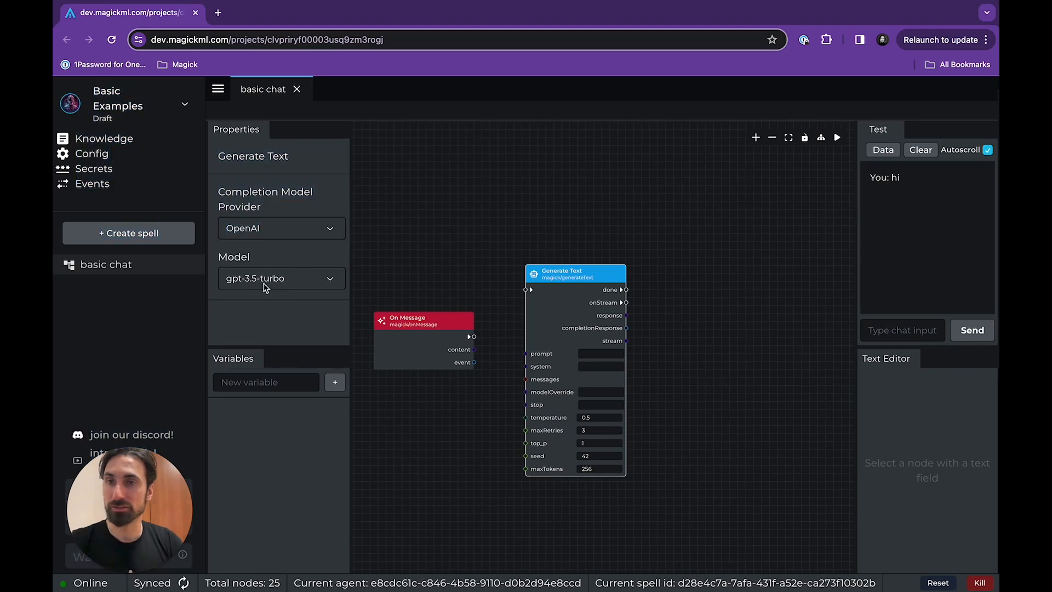
Try gpt-4 as the Generate Text node's model and set it back to gpt-3.5-turbo
left_click(292, 284)
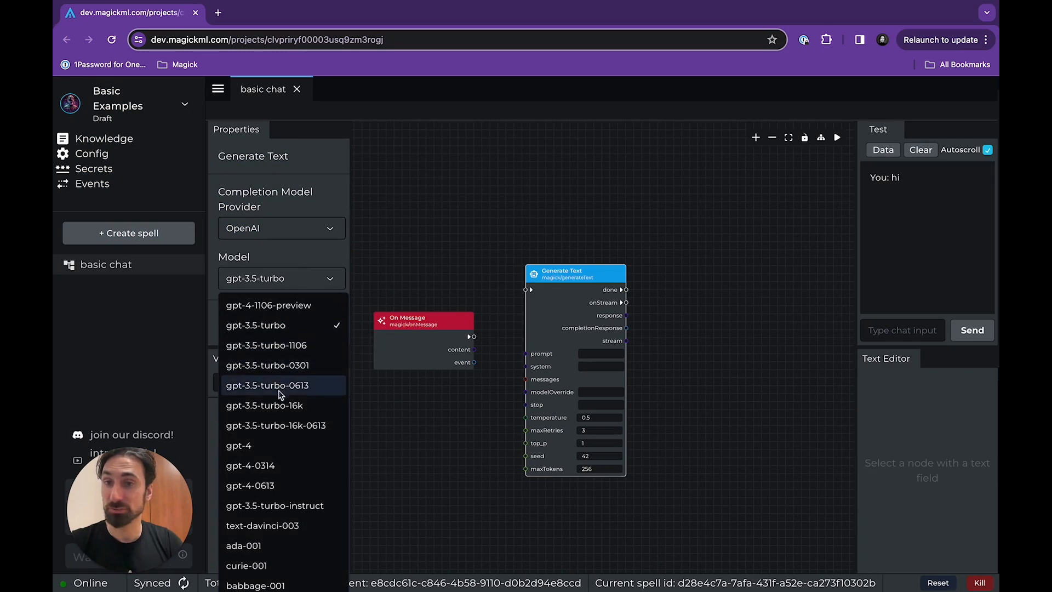
left_click(277, 442)
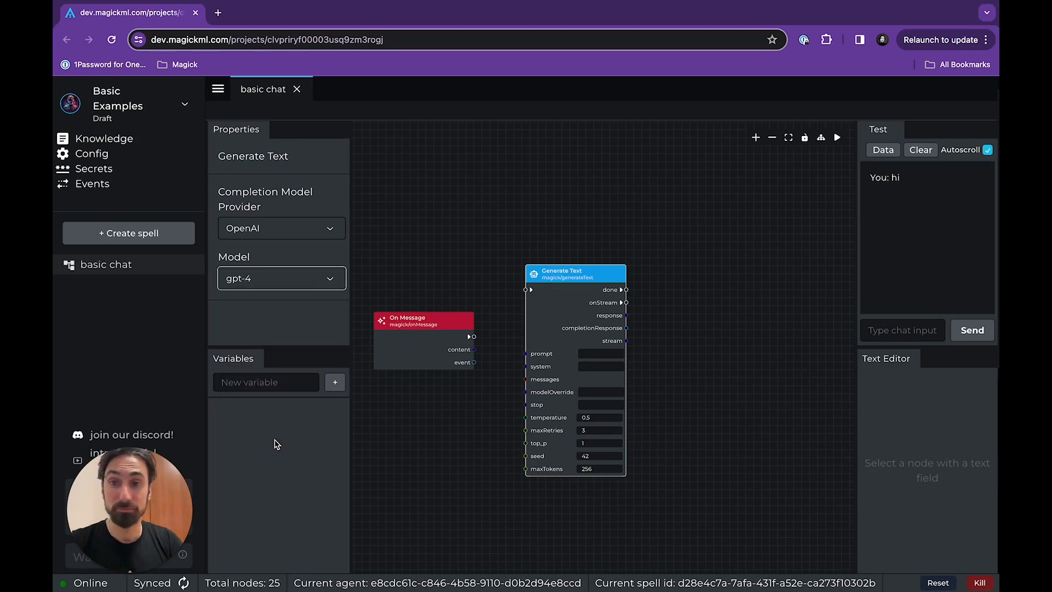
left_click(287, 236)
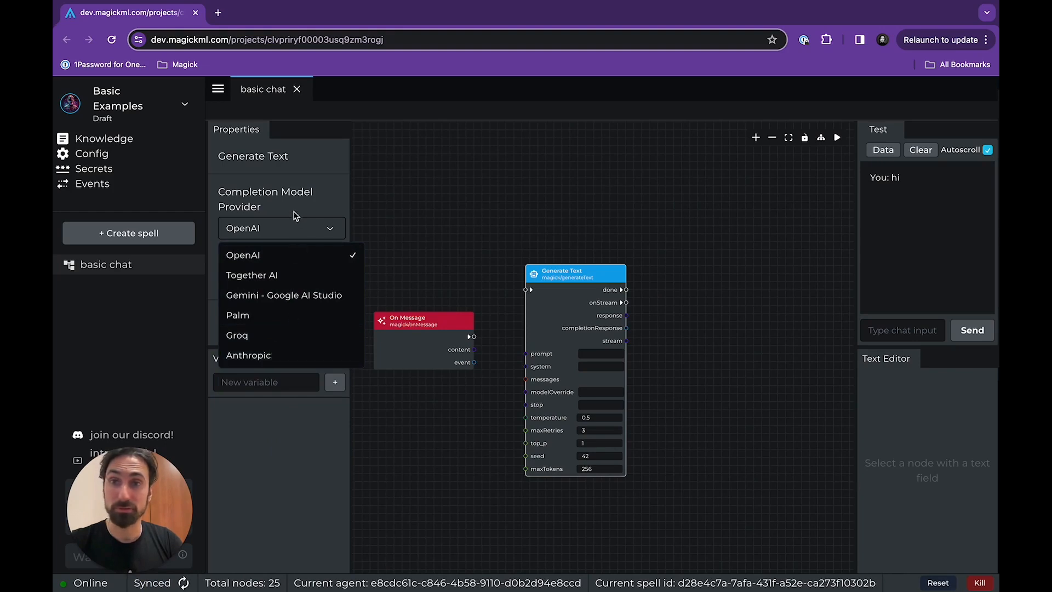
left_click(309, 192)
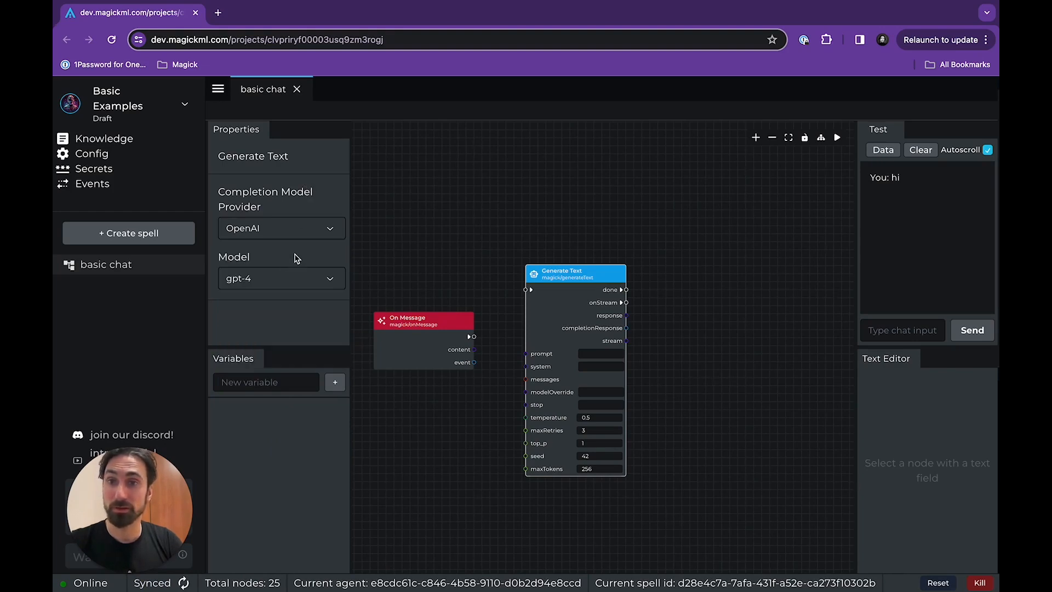
left_click(307, 282)
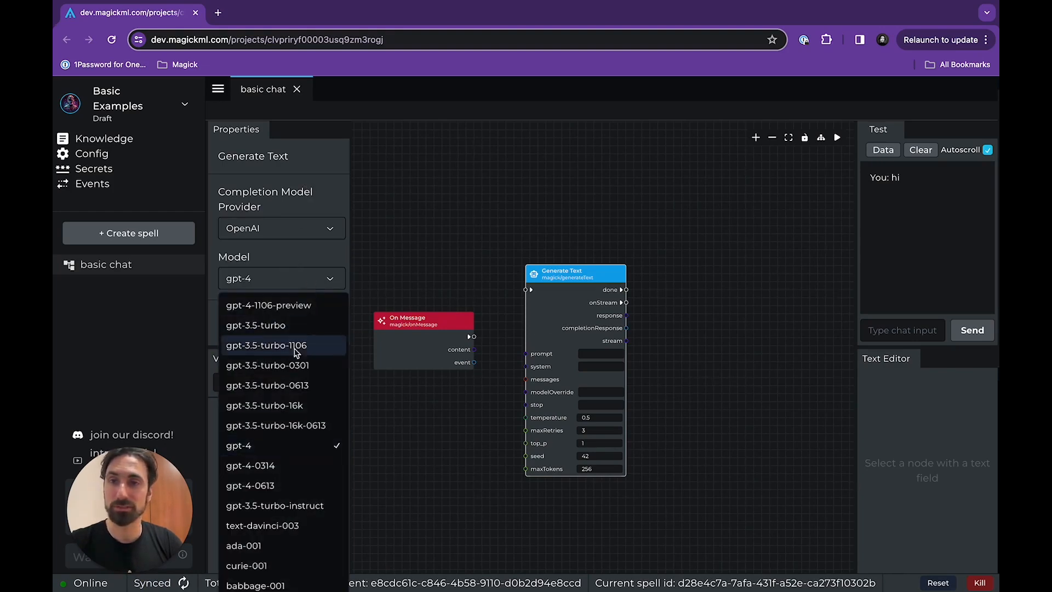
left_click(293, 326)
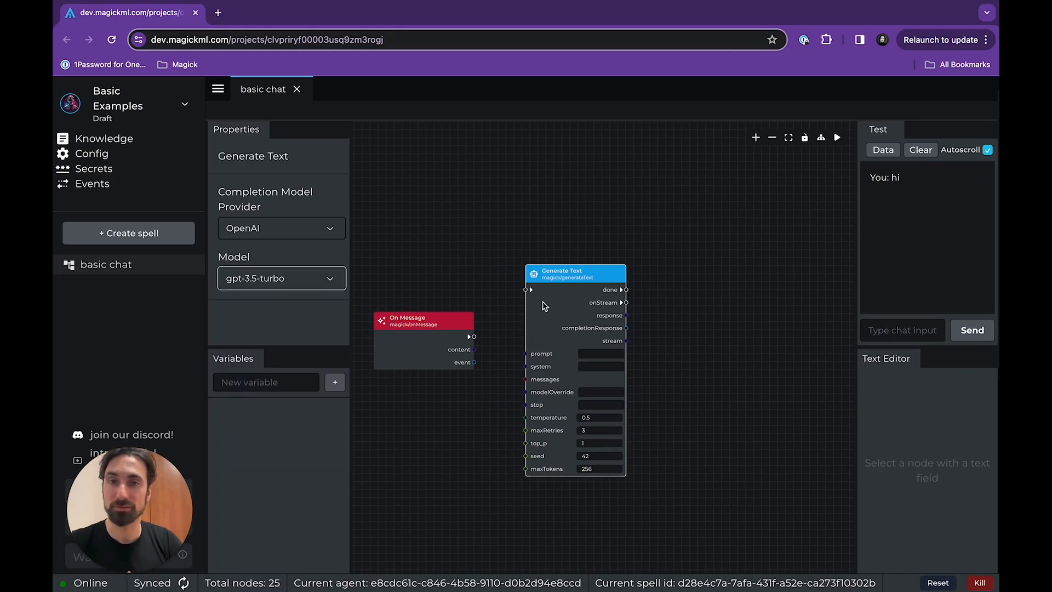
Add a magick/sendMessage action node and place it to the right of the Generate Text node
left_click_drag(472, 336, 697, 336)
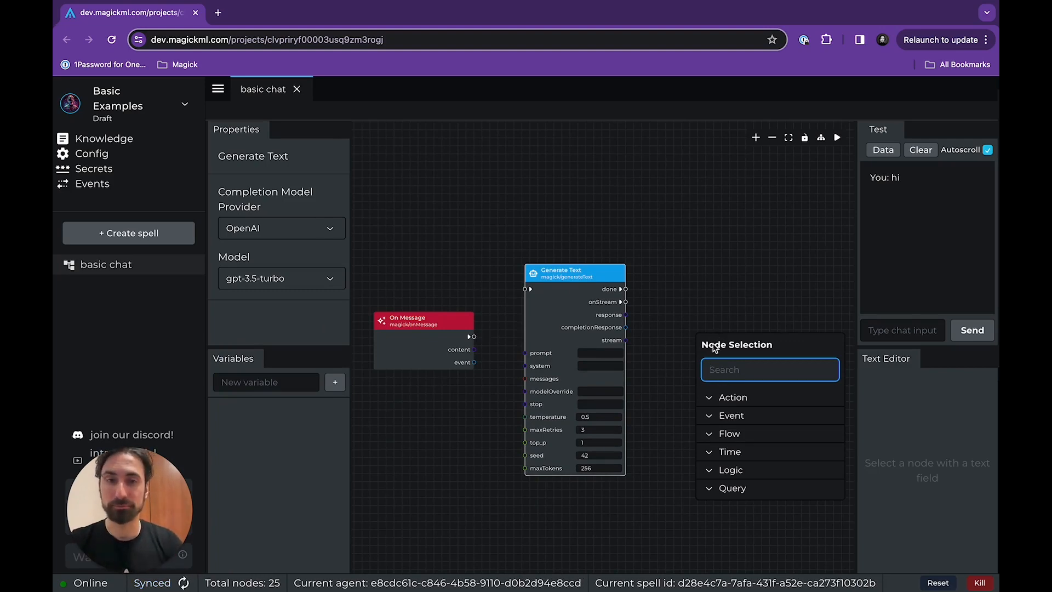
left_click(712, 403)
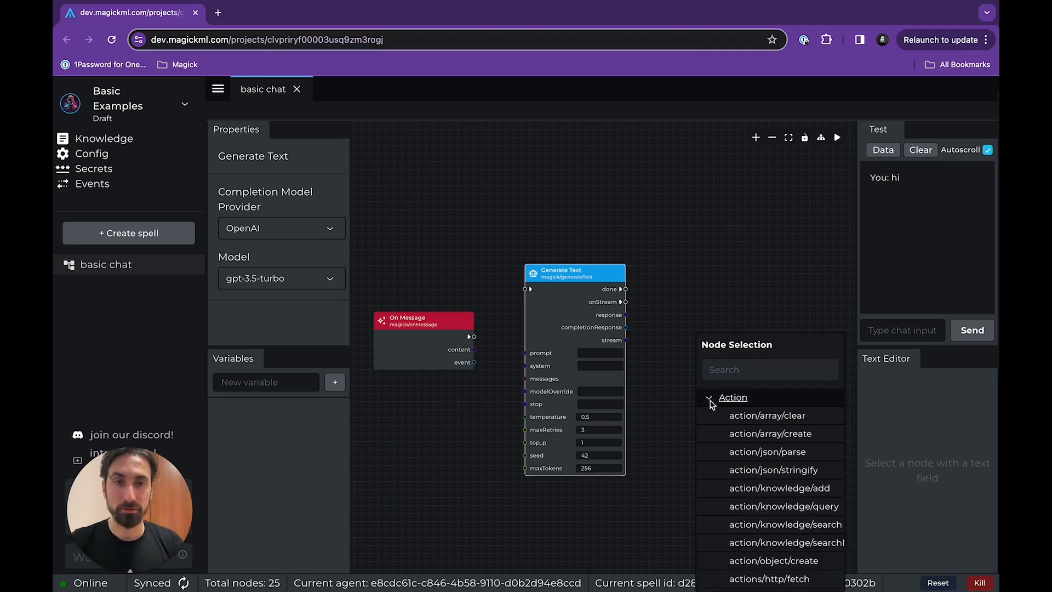
scroll(729, 416, "down", 3)
scroll(748, 430, "down", 4)
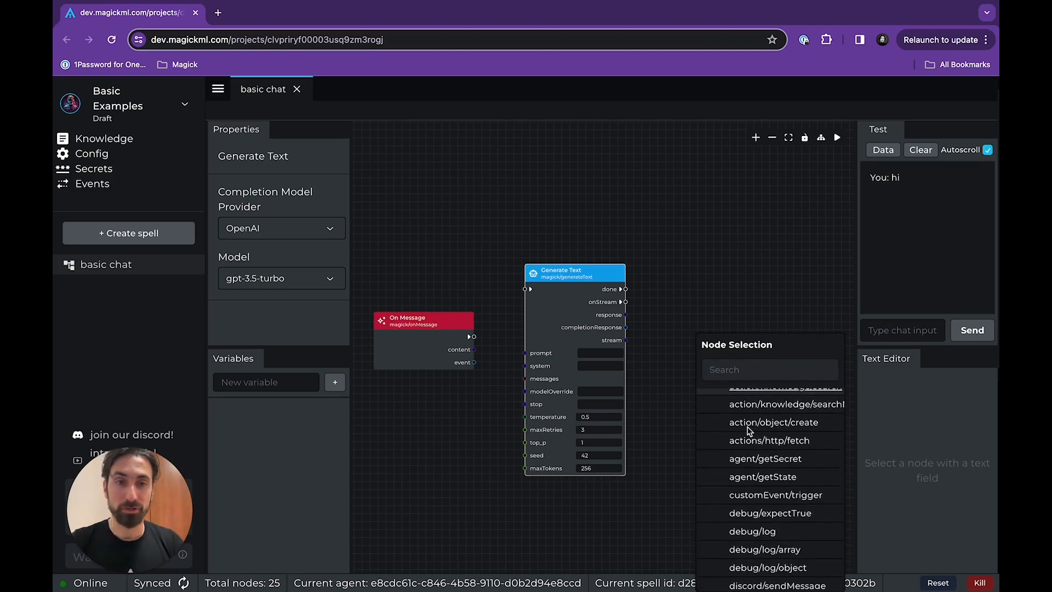
scroll(749, 430, "down", 1)
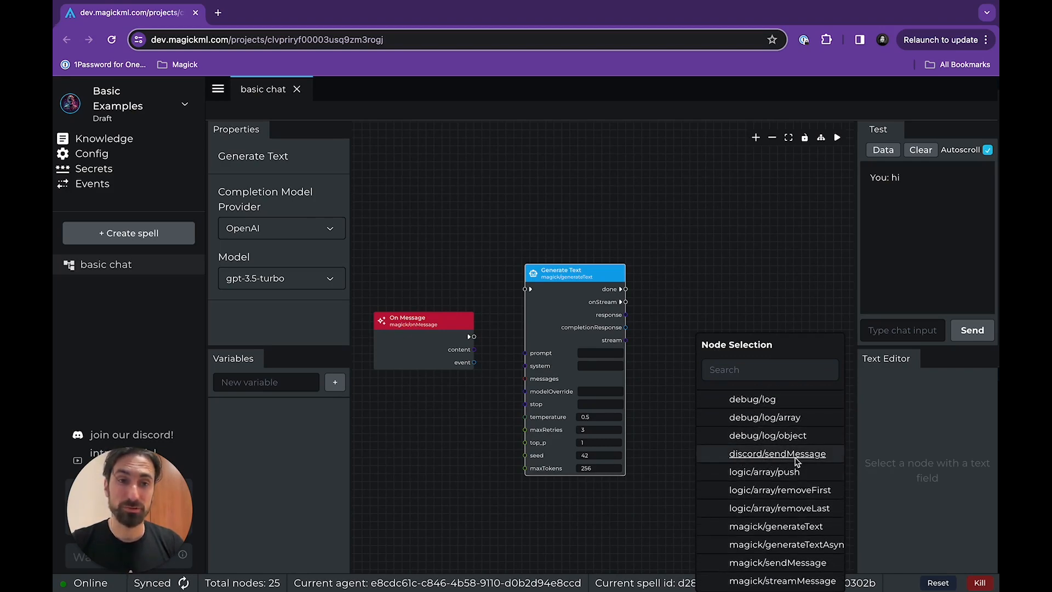
scroll(789, 462, "down", 2)
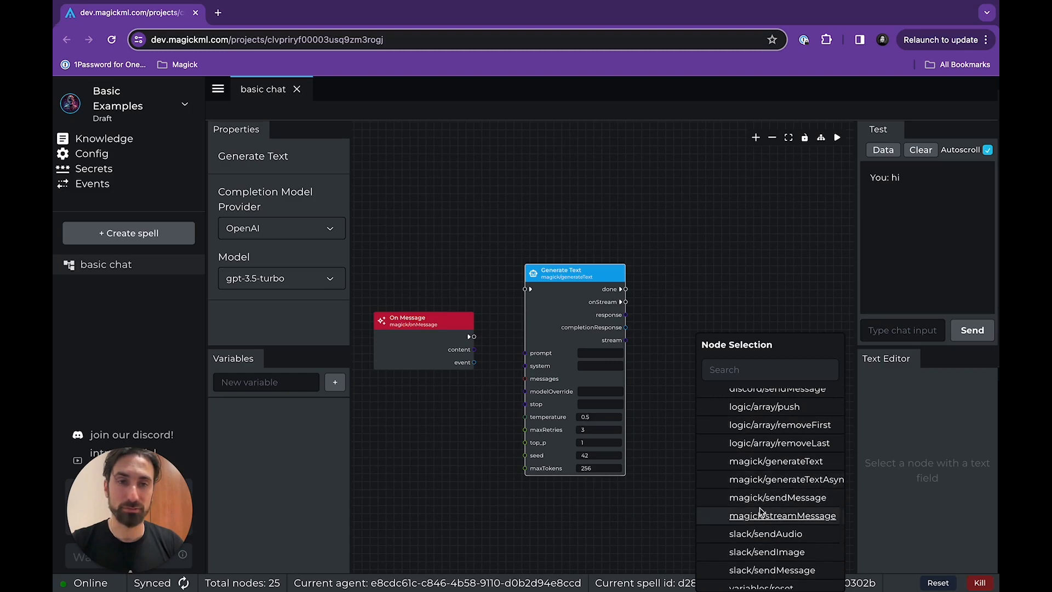
left_click(763, 499)
left_click_drag(732, 344, 724, 311)
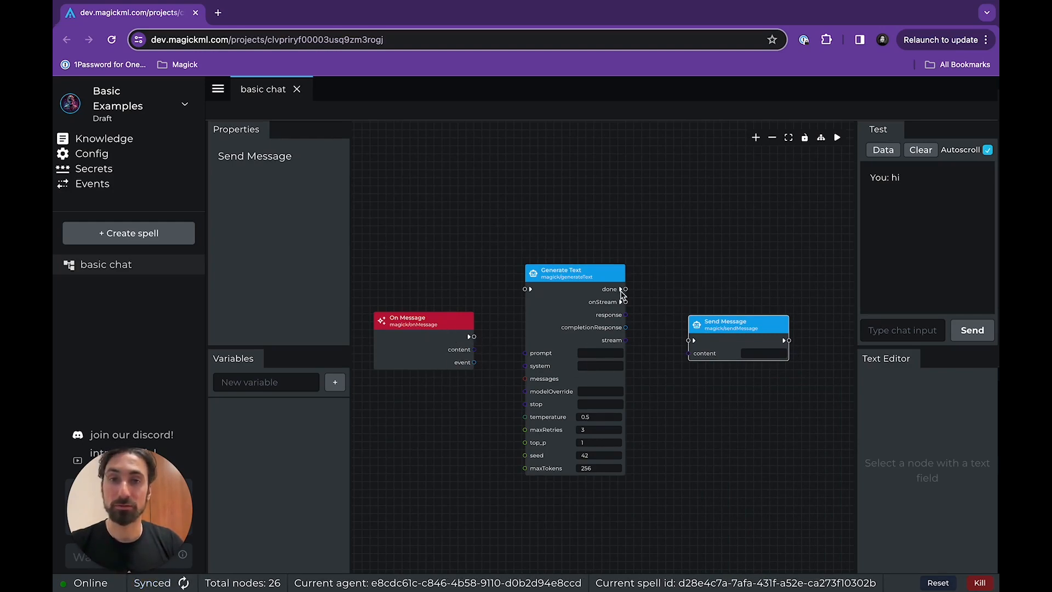
Connect the execution flow from On Message to Generate Text and from Generate Text's done output to Send Message
left_click_drag(474, 340, 526, 289)
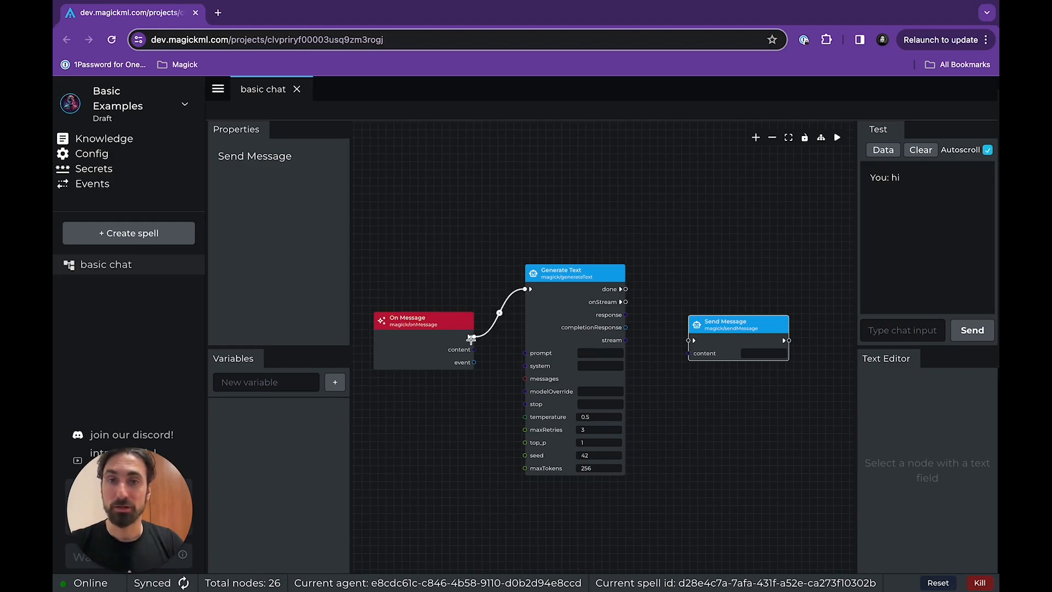
left_click(442, 337)
left_click(548, 300)
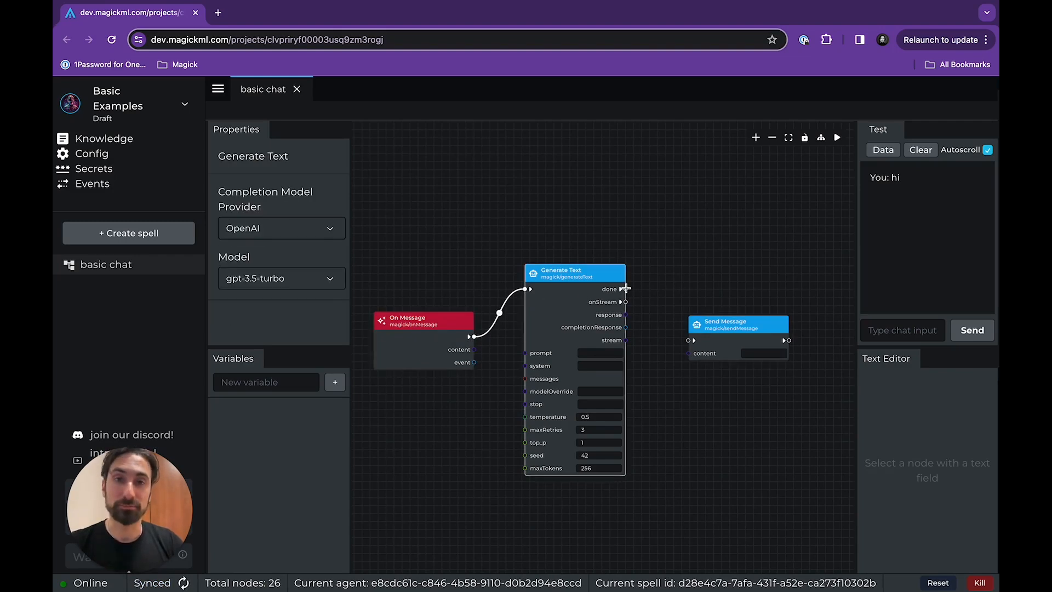
left_click_drag(625, 288, 690, 341)
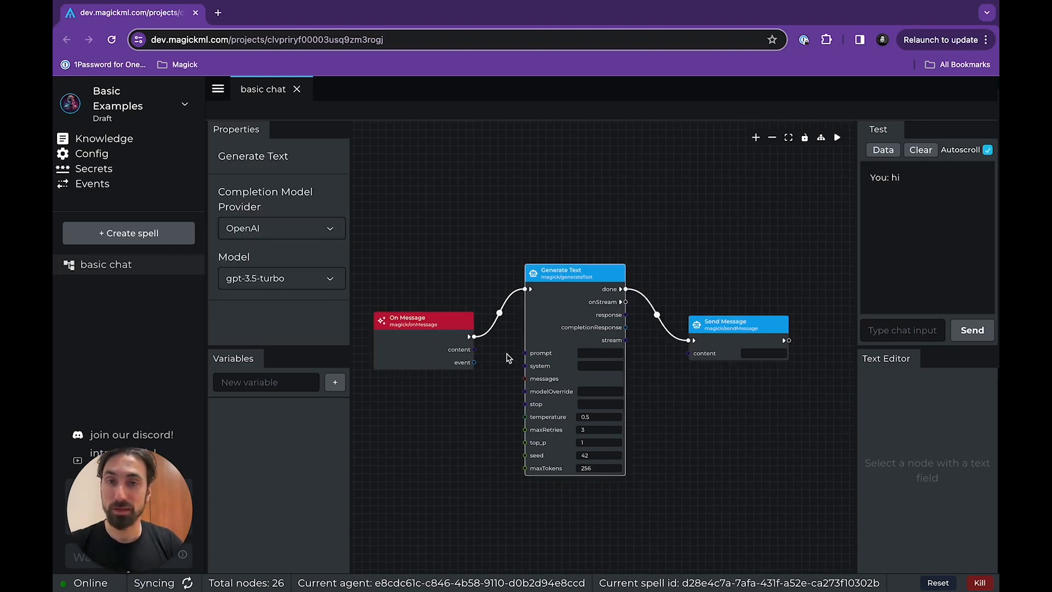
Wire On Message's content to Generate Text's prompt and its response to Send Message's content, and nudge On Message slightly upward
left_click(474, 353)
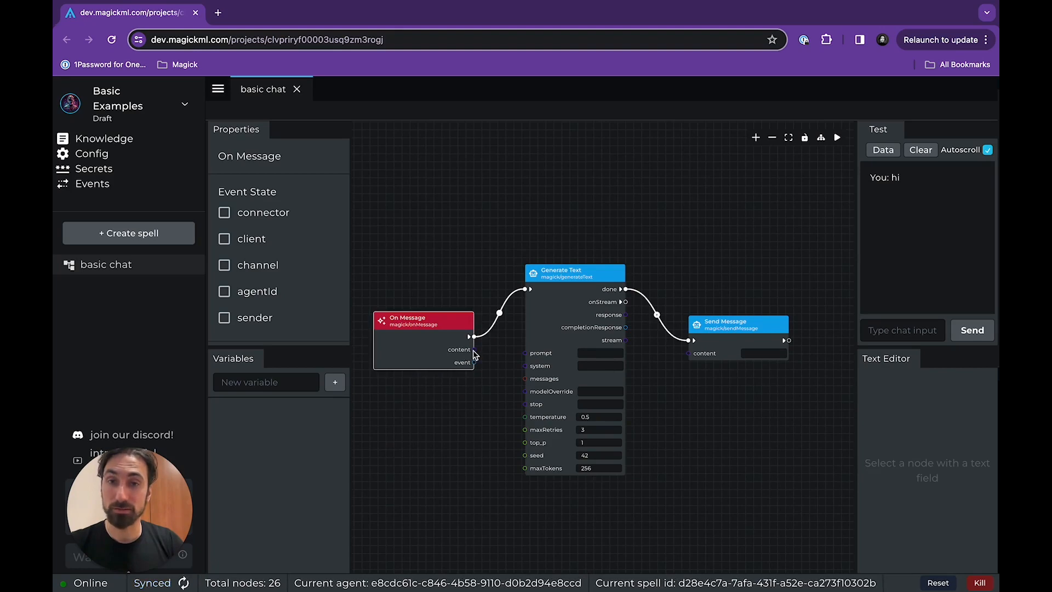
left_click_drag(478, 353, 530, 361)
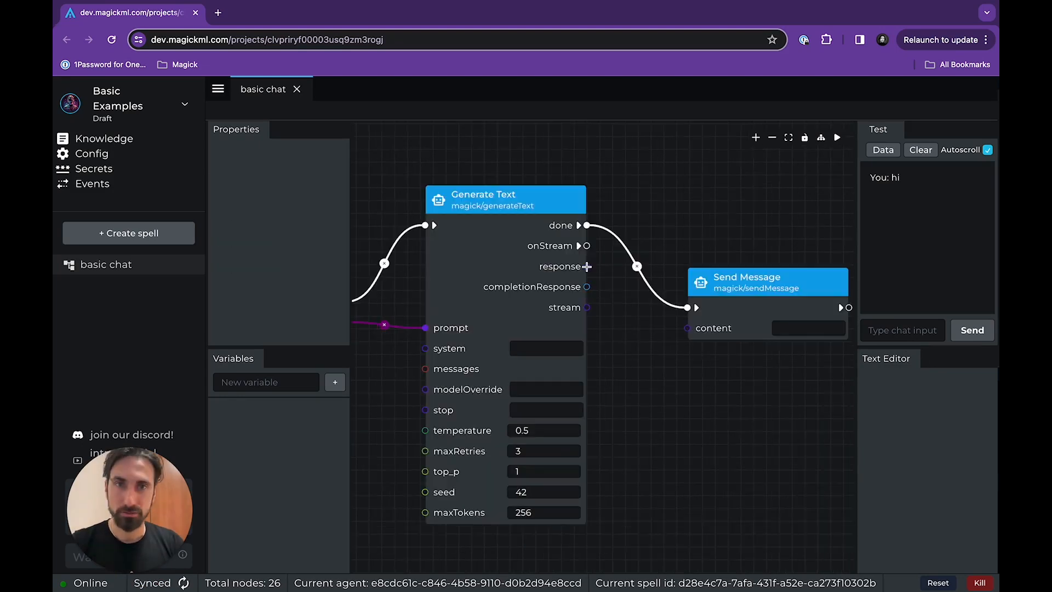
left_click_drag(587, 266, 689, 331)
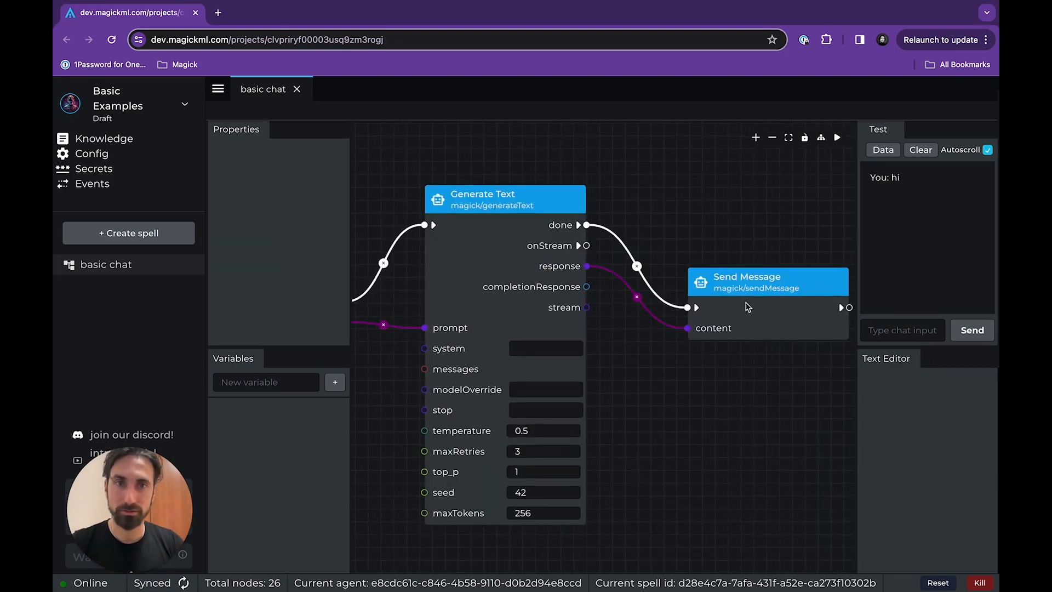
scroll(741, 315, "down", 3)
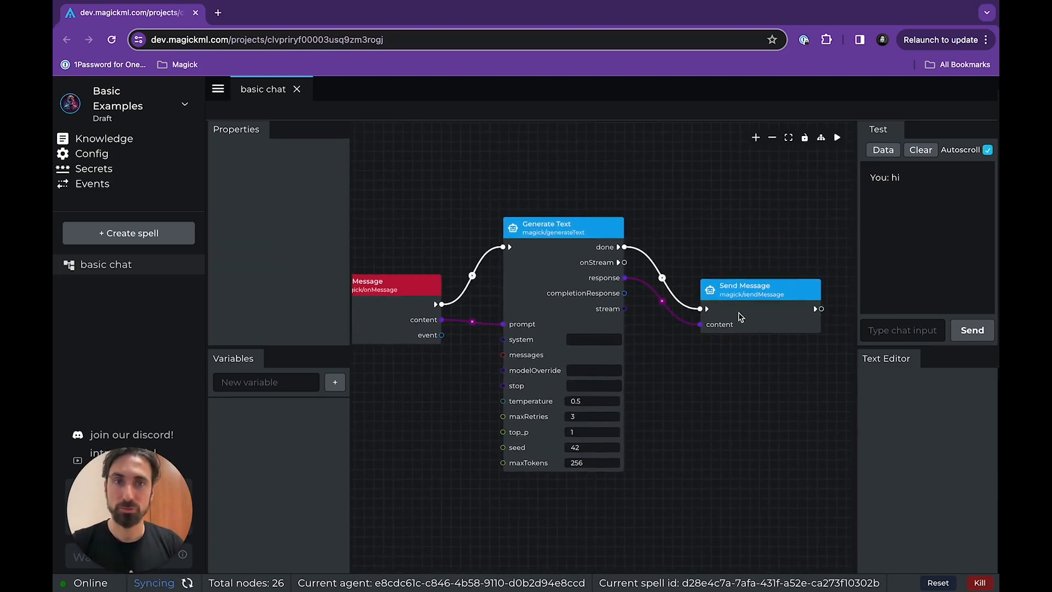
left_click_drag(400, 319, 422, 295)
Test the spell by sending the chat message "hey what is the color blue?"
left_click(882, 332)
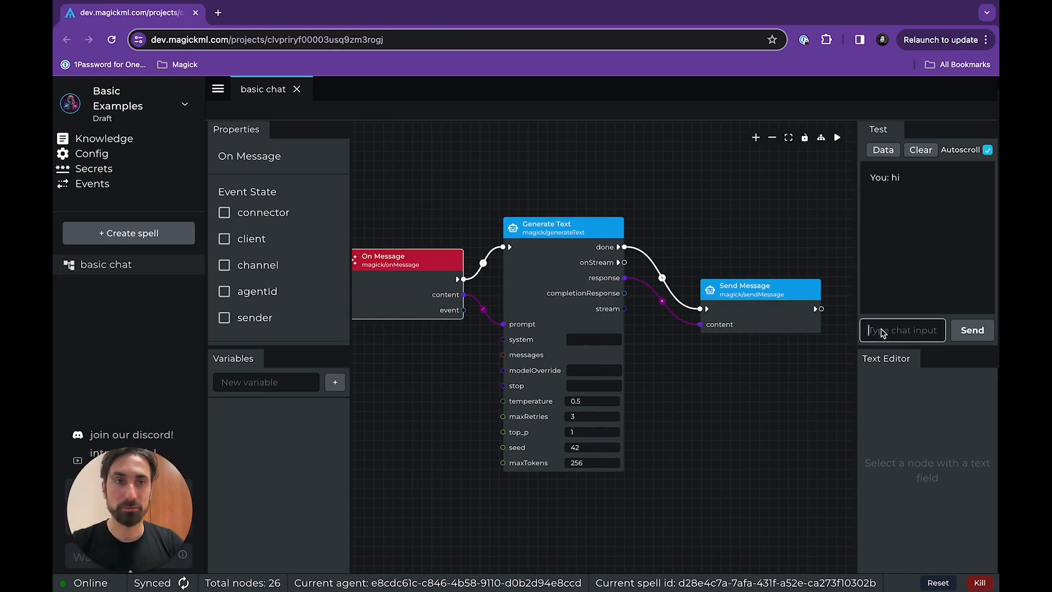
type("y ")
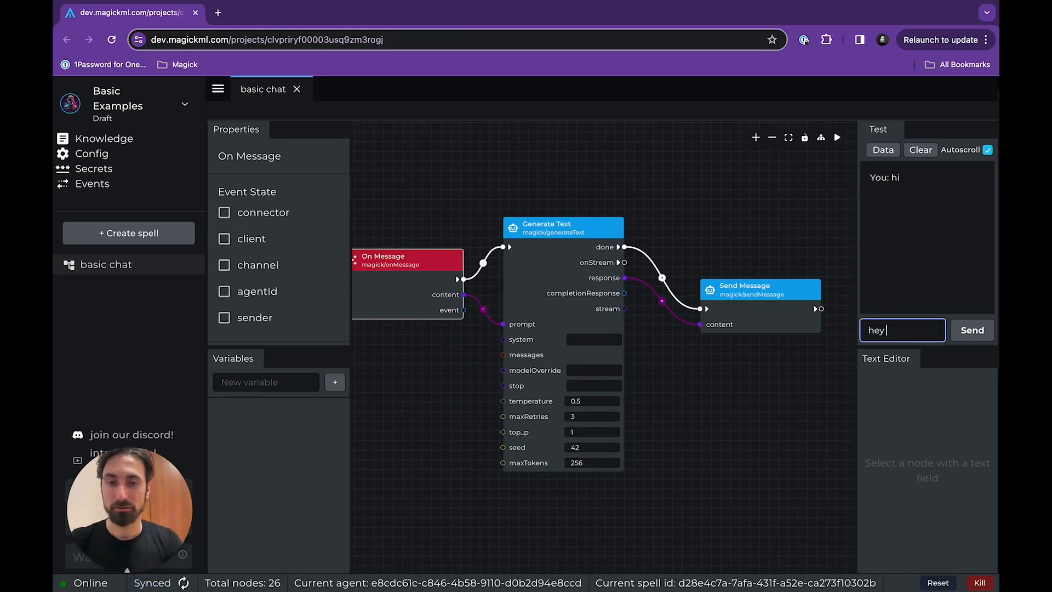
type("what i")
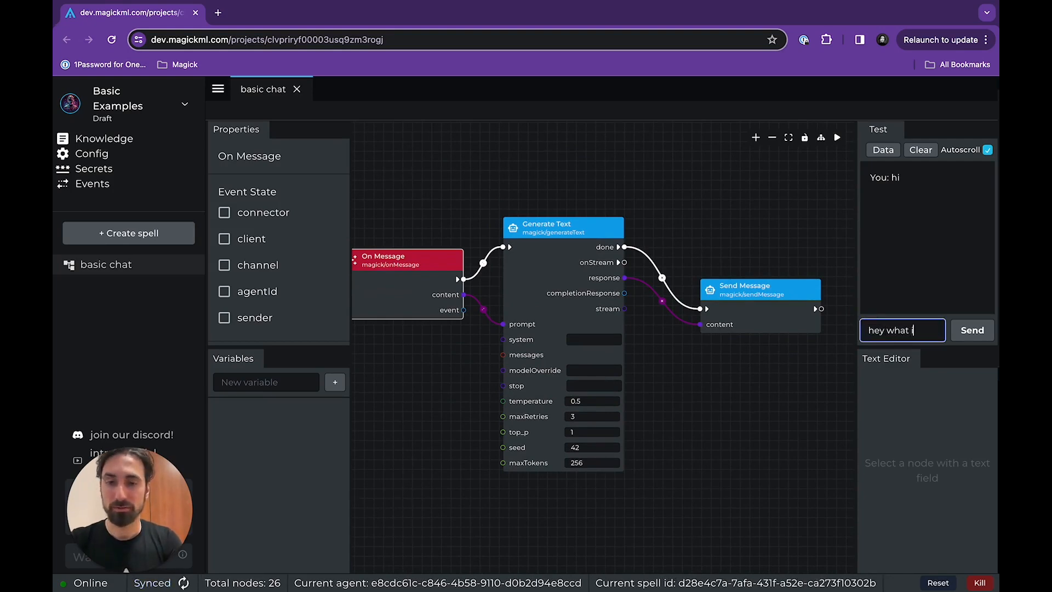
type("s the color")
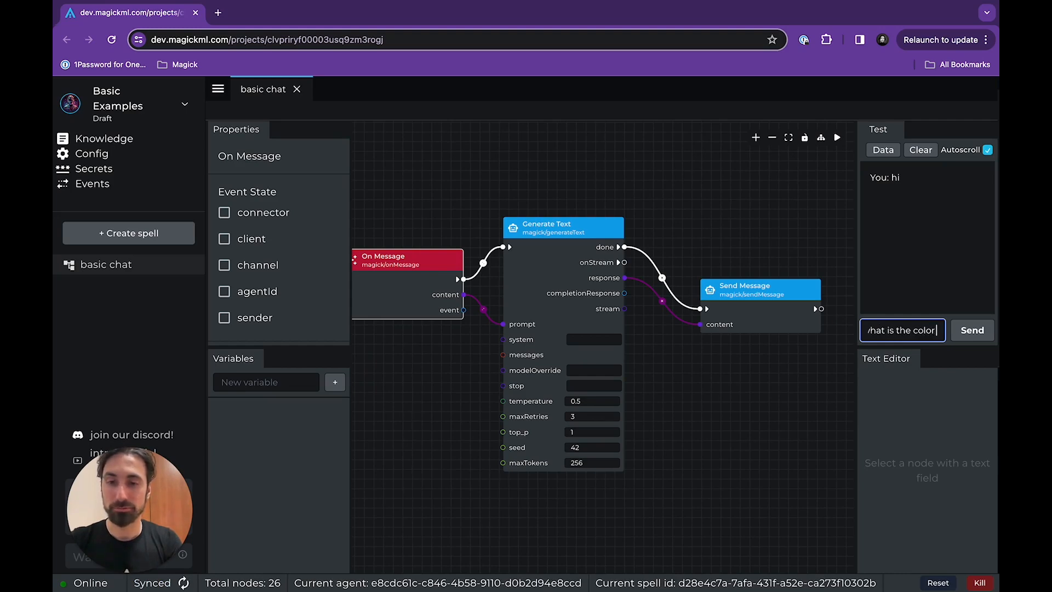
type(" blue?")
key("Return")
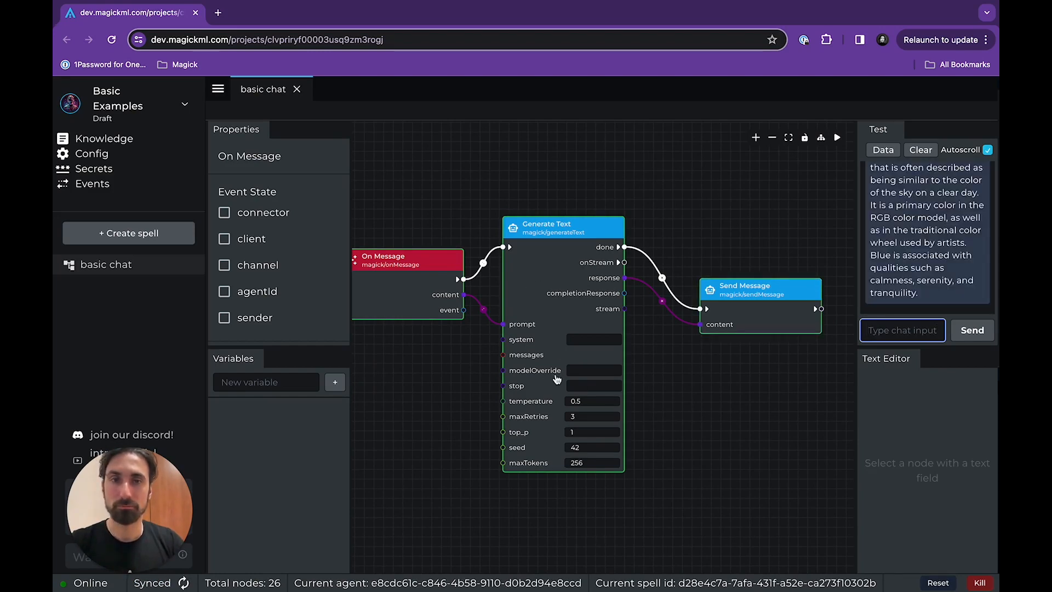
Enlarge the Test area in both height and width so that longer replies fit
left_click_drag(932, 347, 930, 441)
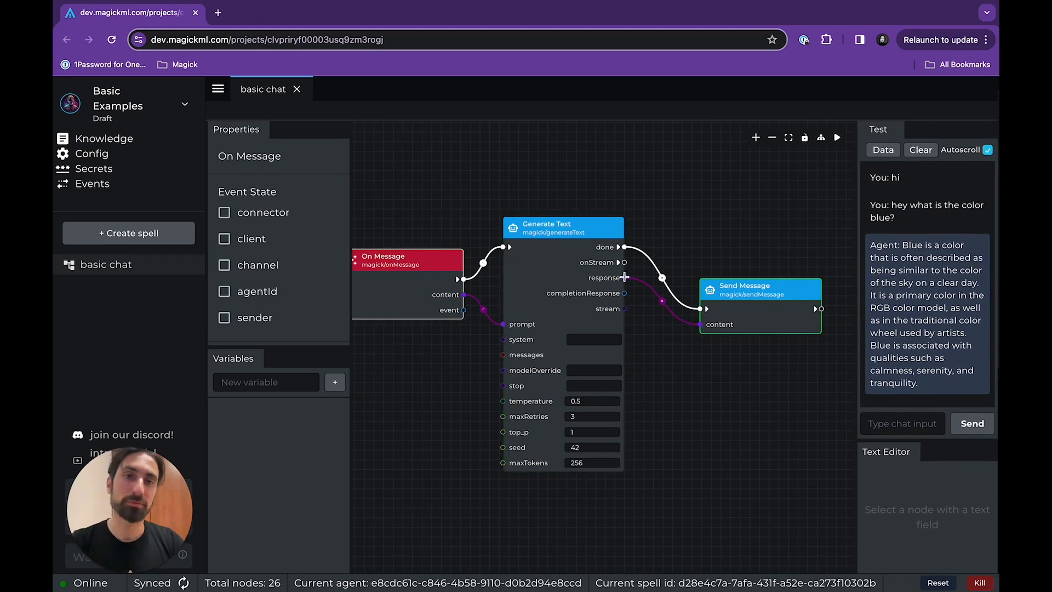
key("ctrl+a")
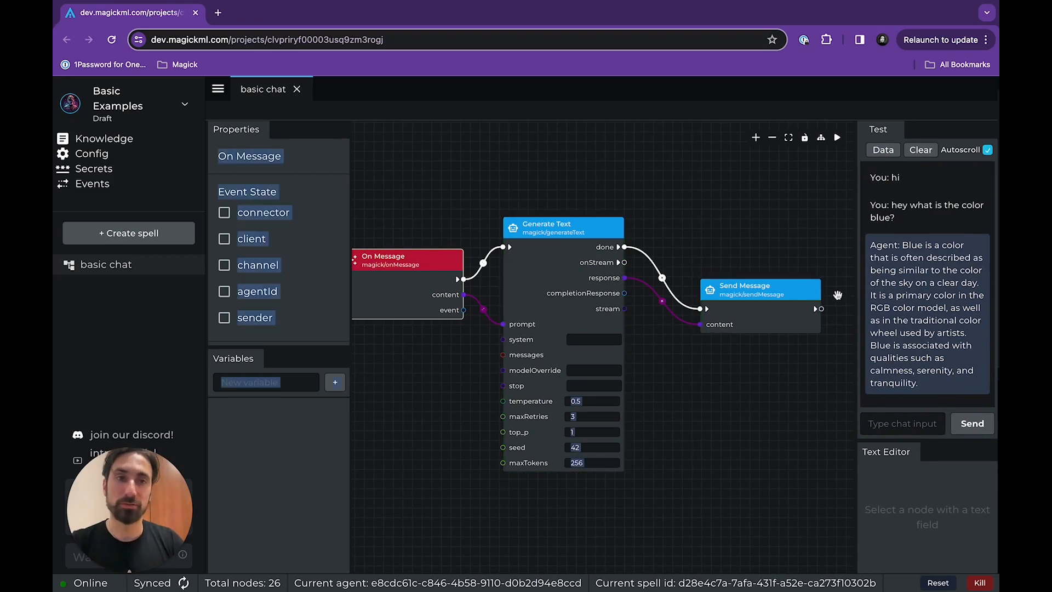
left_click_drag(860, 300, 854, 301)
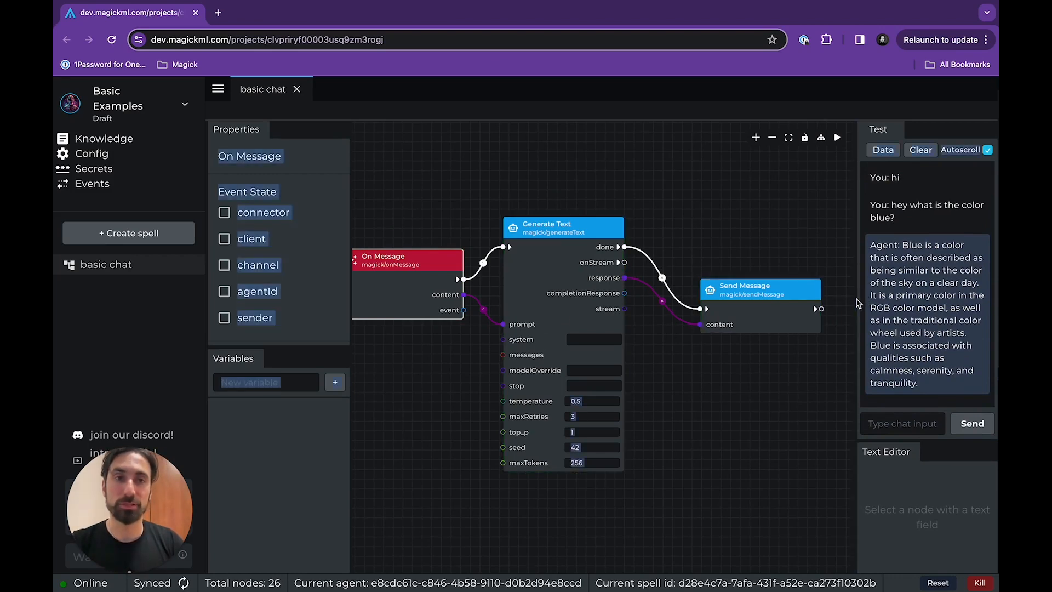
left_click(857, 301)
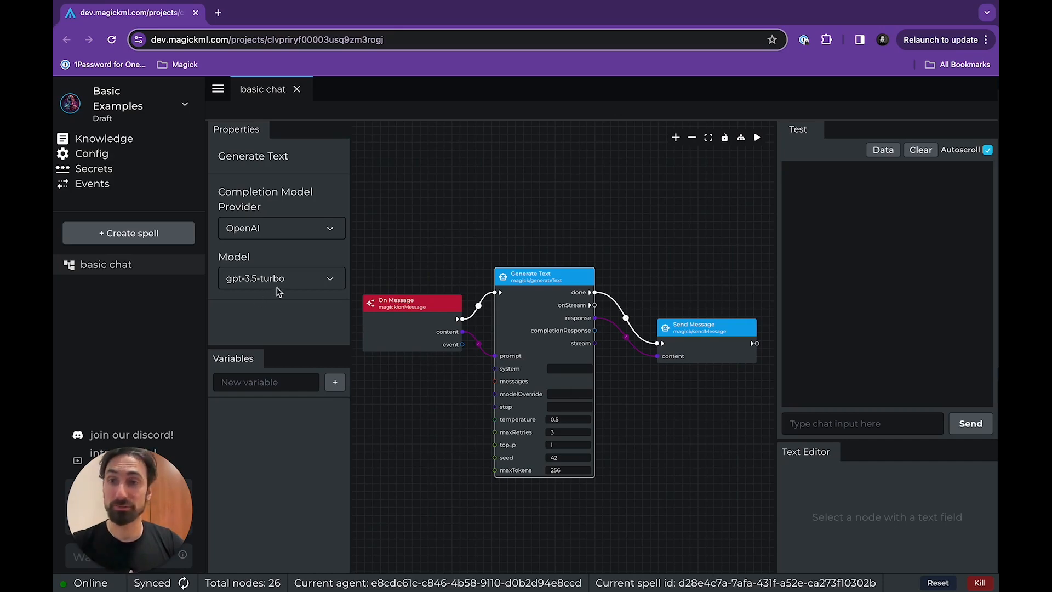
Switch the Generate Text node's completion model provider to Anthropic and its model to claude-3-sonnet-20240229
left_click(277, 229)
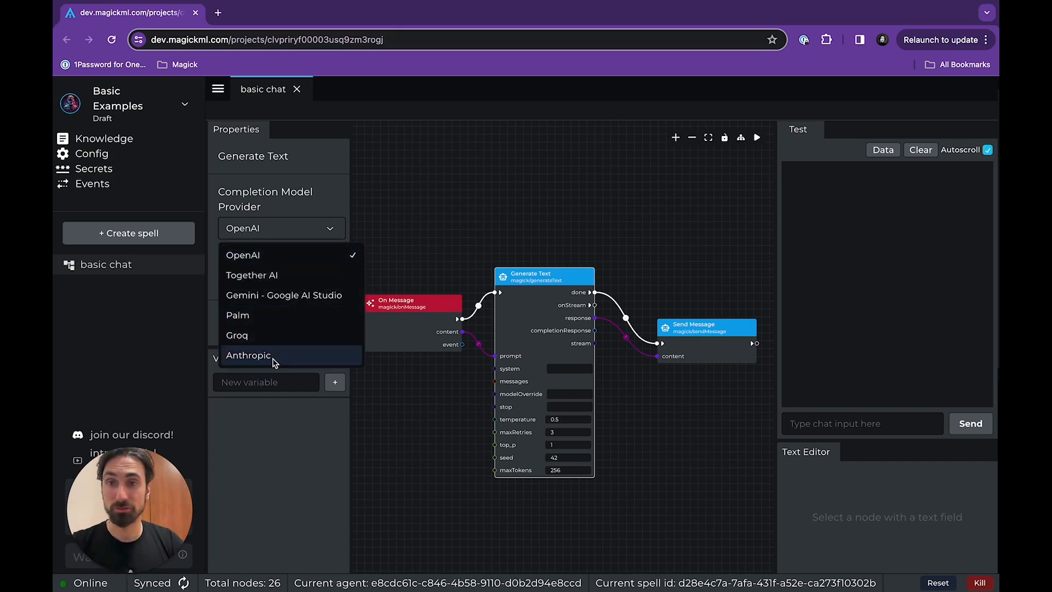
left_click(329, 356)
left_click(293, 277)
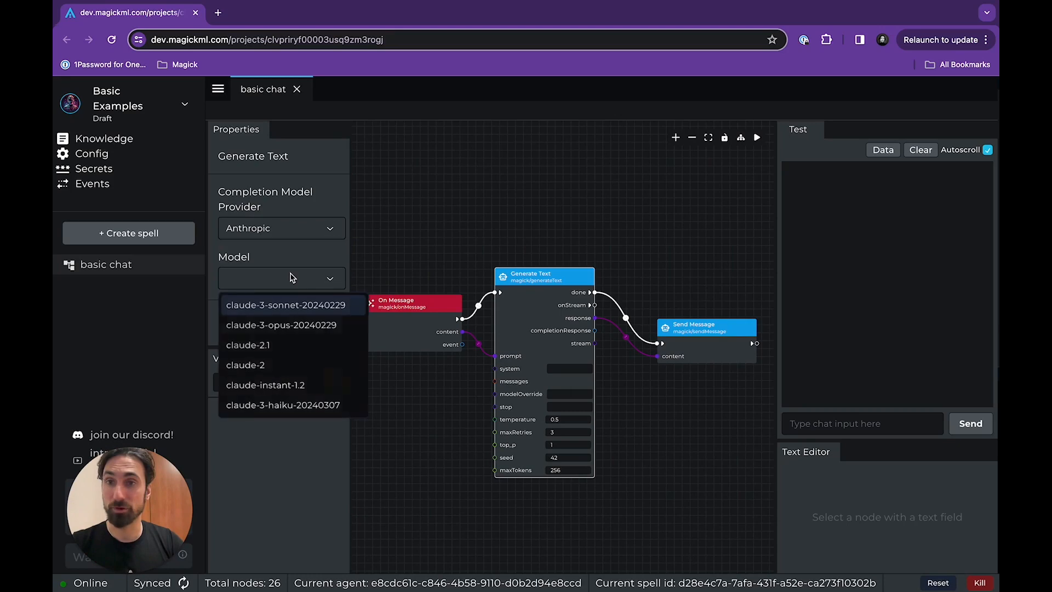
left_click(295, 310)
Send "hey what is the color blue?" to the spell with the Anthropic model and read through the whole reply
left_click(857, 425)
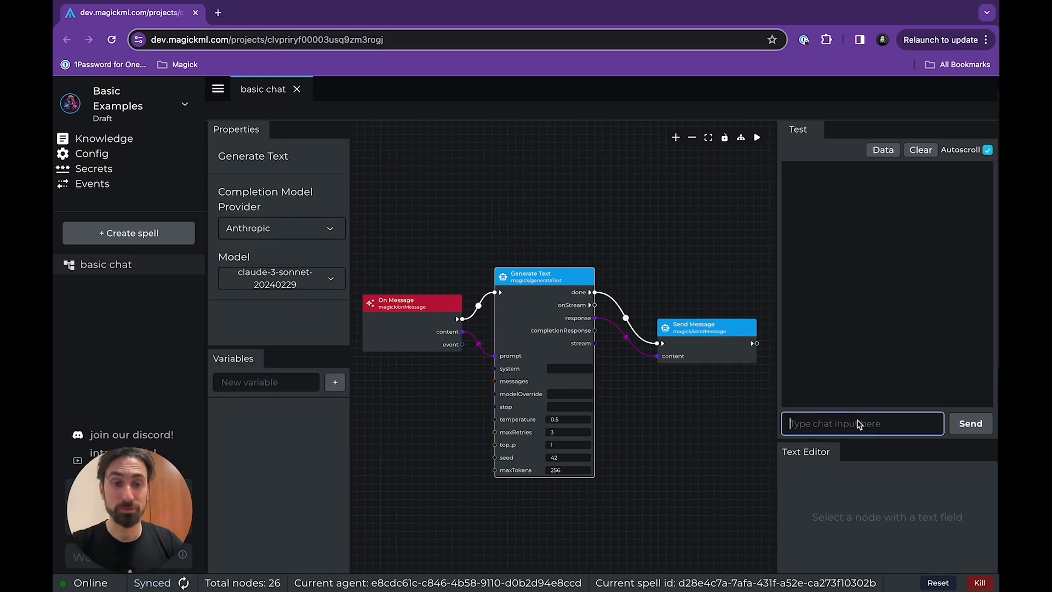
type("hey what is the color blue?")
key("Return")
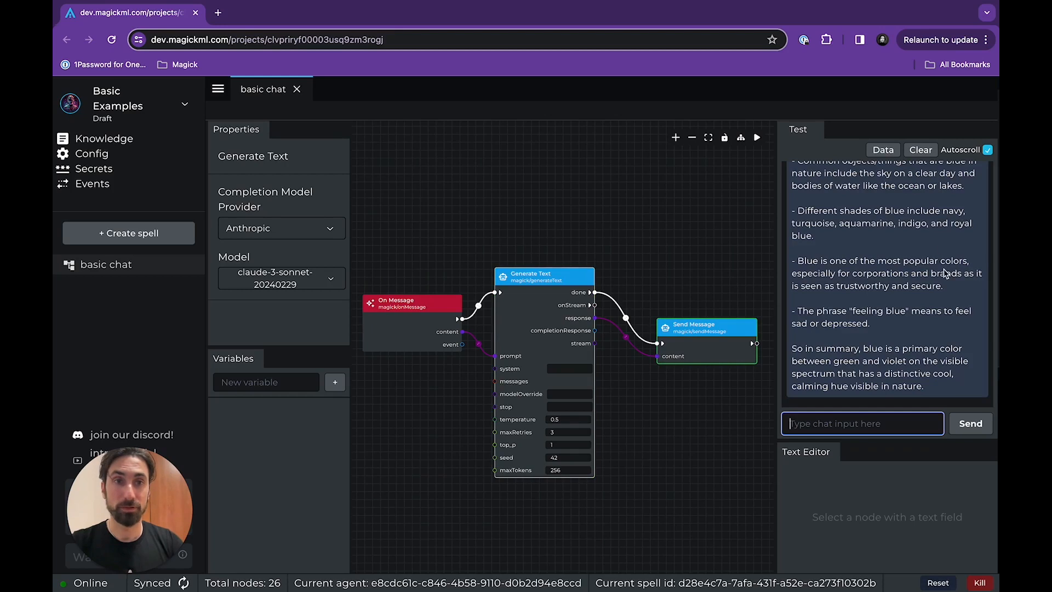
scroll(943, 269, "up", 5)
scroll(943, 269, "up", 3)
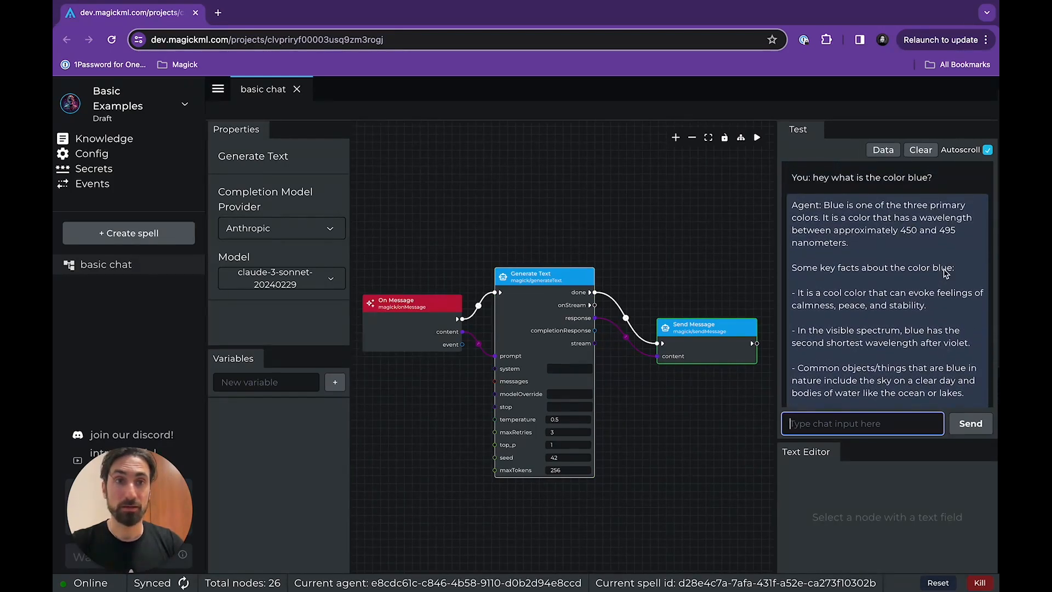
scroll(945, 270, "down", 6)
scroll(944, 271, "down", 2)
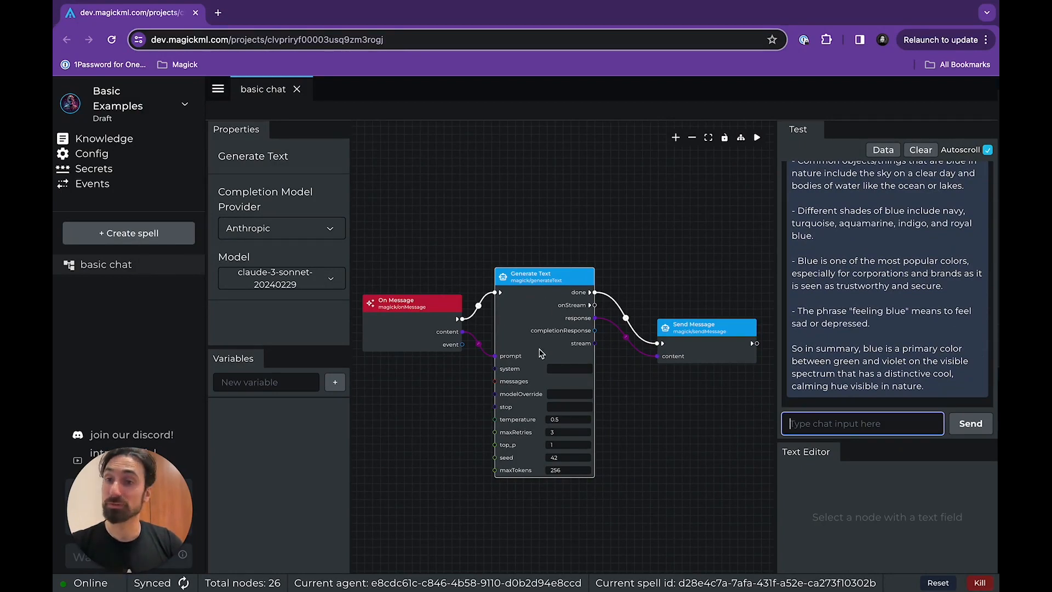
Try other temperature values up to 0.88 on the Generate Text node and set the temperature back to 0.5
scroll(550, 432, "up", 3)
scroll(562, 444, "up", 1)
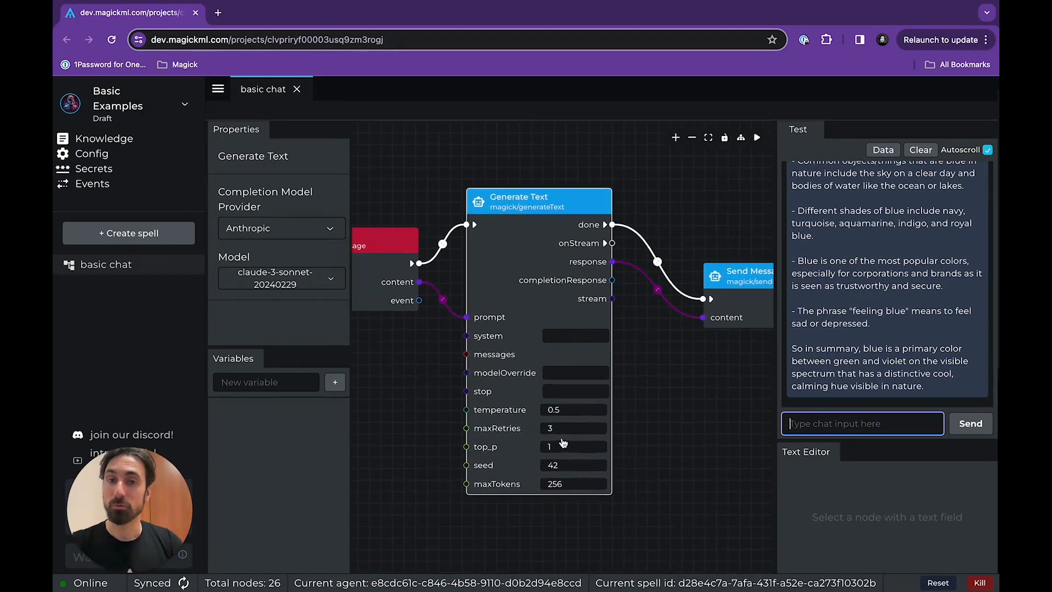
scroll(542, 307, "down", 1)
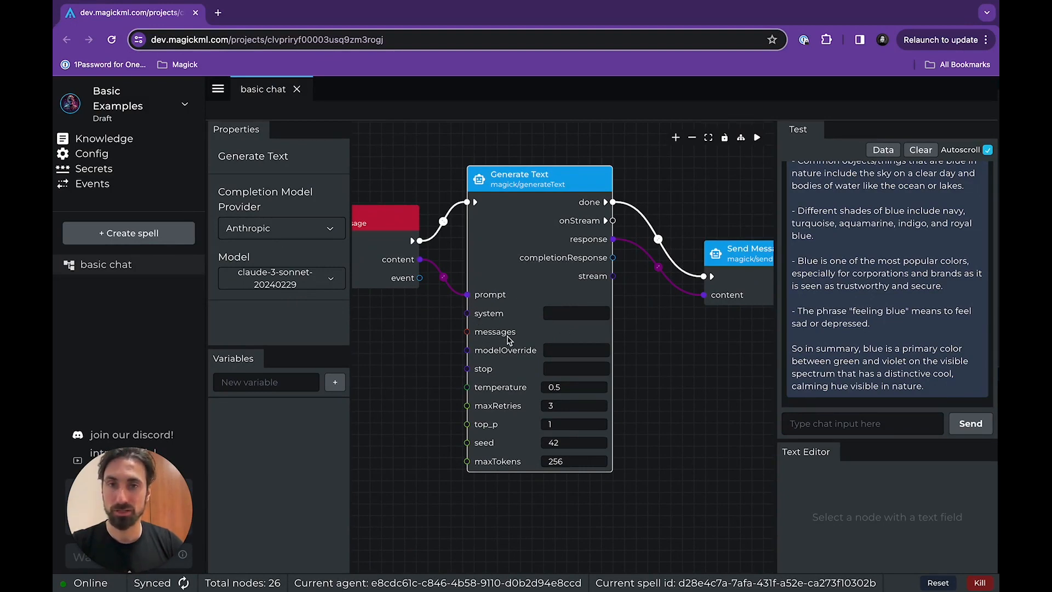
left_click(565, 388)
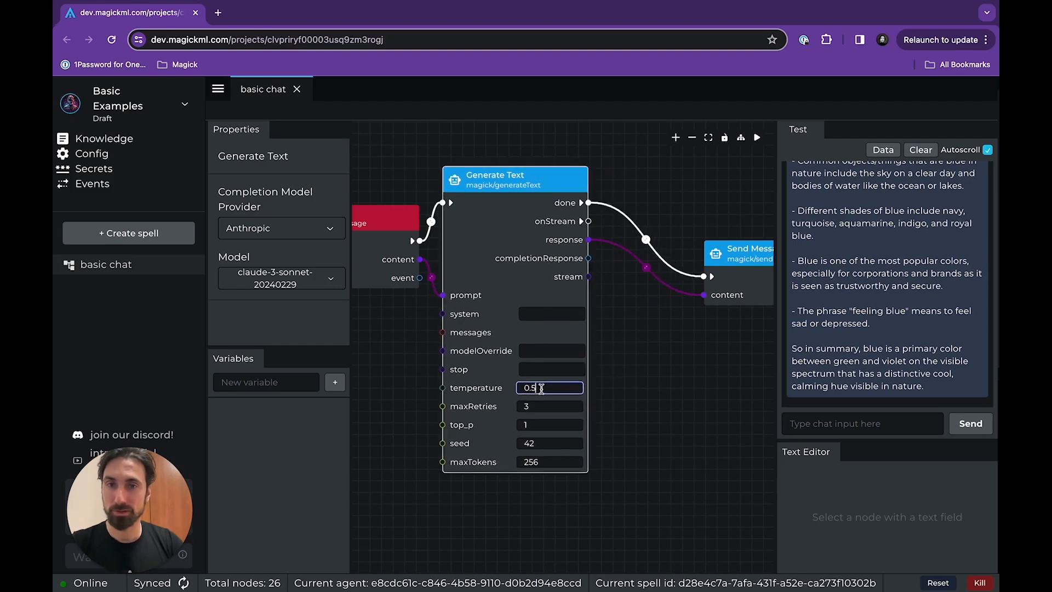
double_click(556, 390)
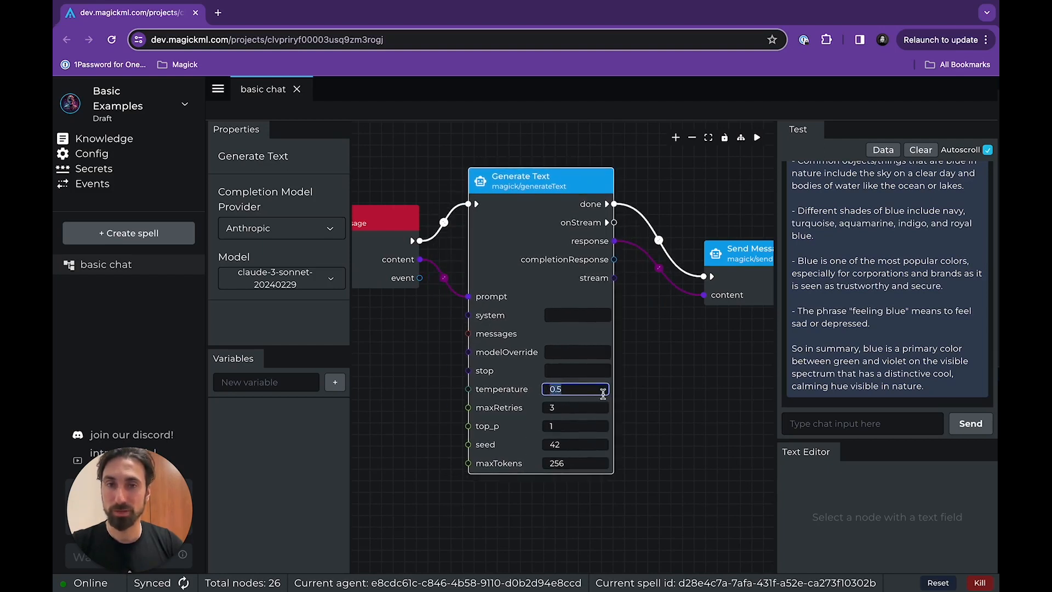
type("0.4")
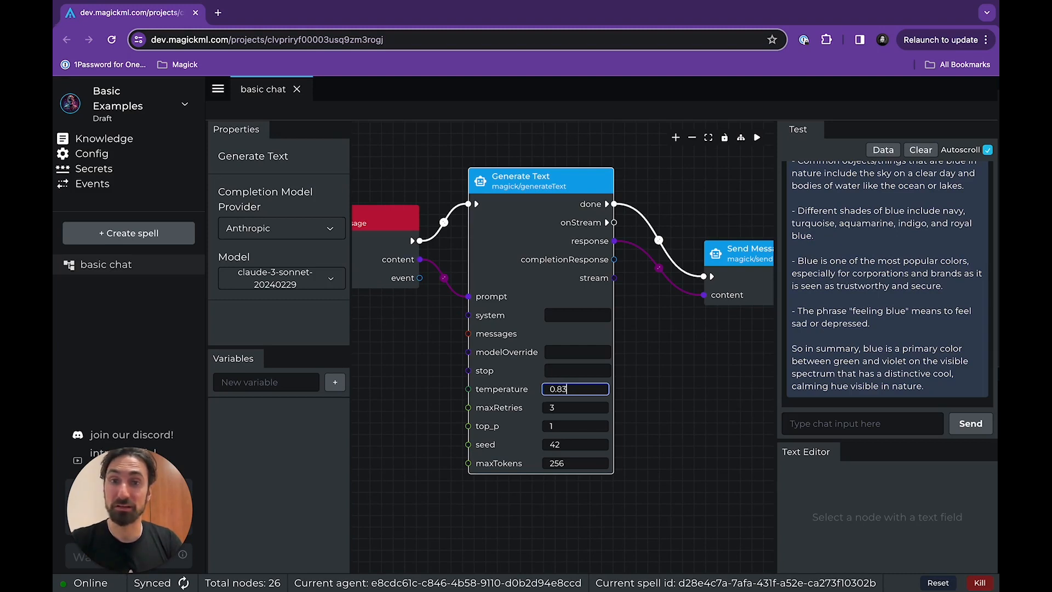
key("Up")
key("Up")
key("Up")
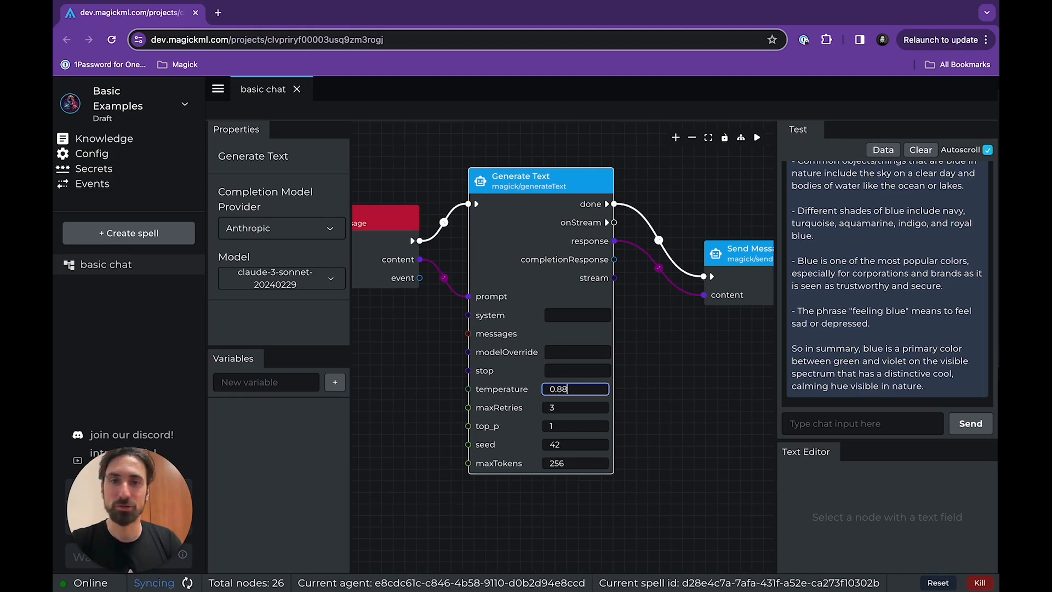
key("Down")
key("Down")
key("Down")
key("Down")
key("Down")
key("Down")
key("Down")
key("Down")
key("Down")
key("Down")
key("Down")
key("Down")
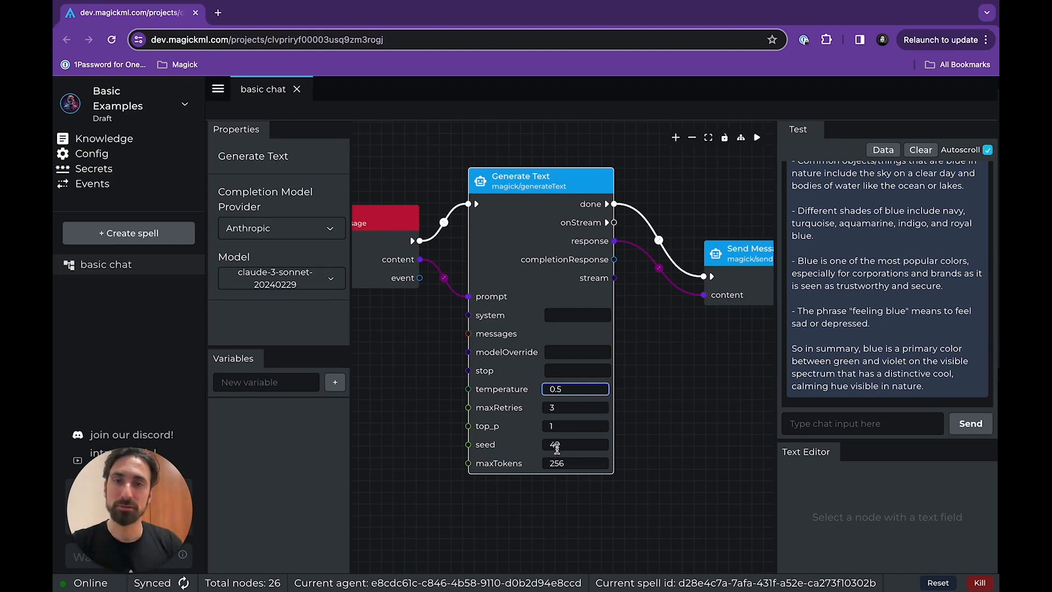
Look back over the last reply and set the Generate Text node's maxTokens to 10
left_click(579, 465)
double_click(579, 465)
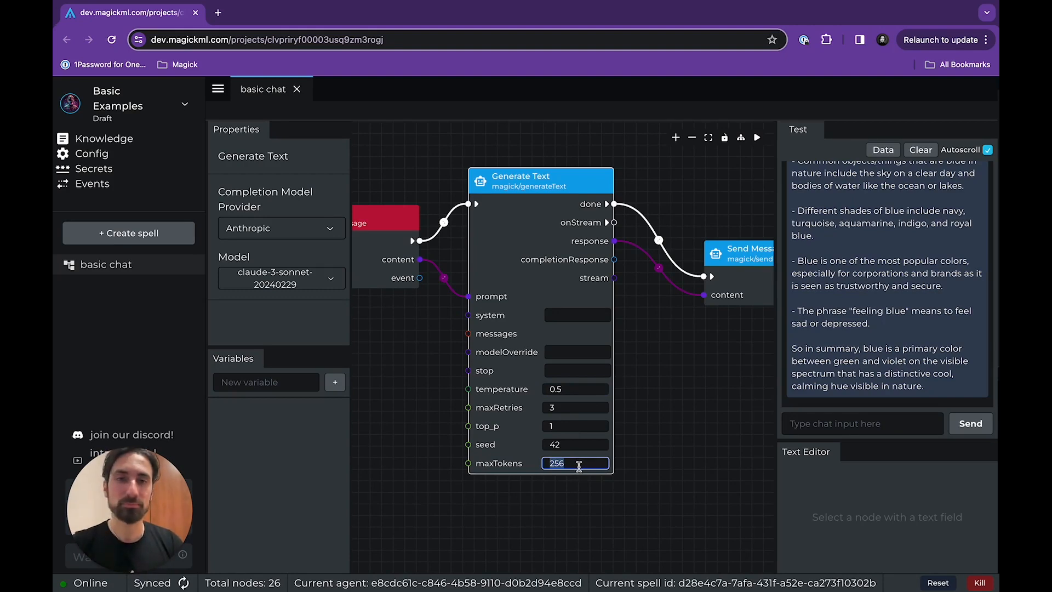
scroll(847, 214, "up", 3)
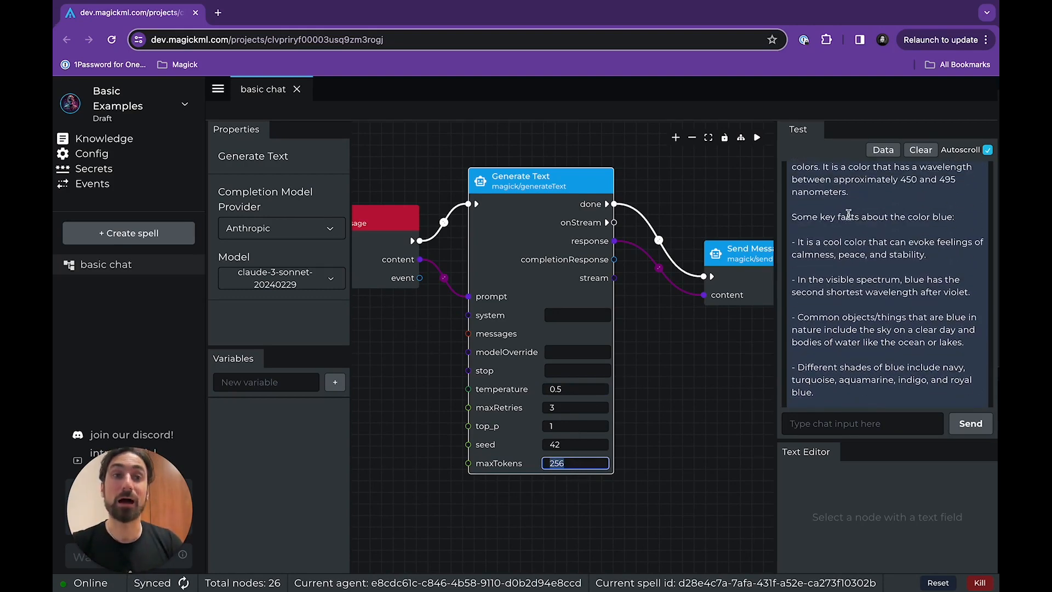
scroll(848, 213, "up", 3)
scroll(852, 266, "down", 8)
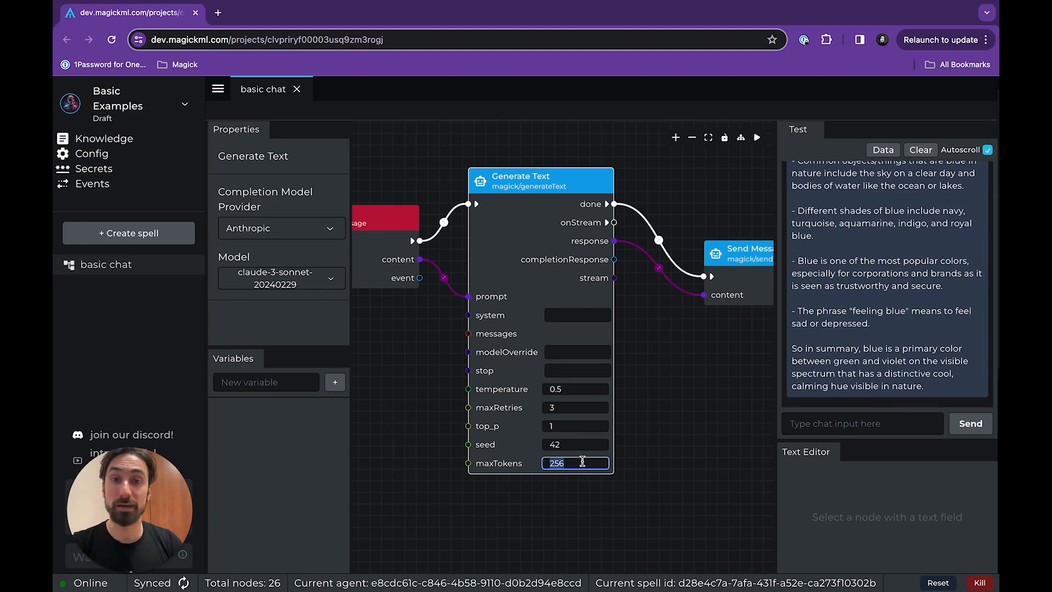
type("10")
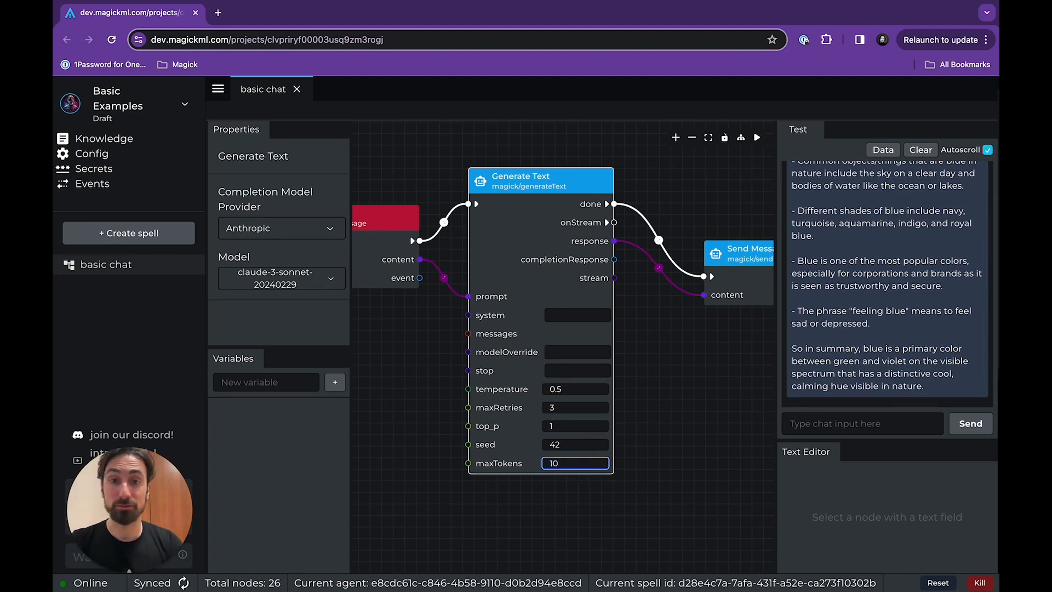
Raise the Generate Text node's temperature to 0.99
left_click(584, 390)
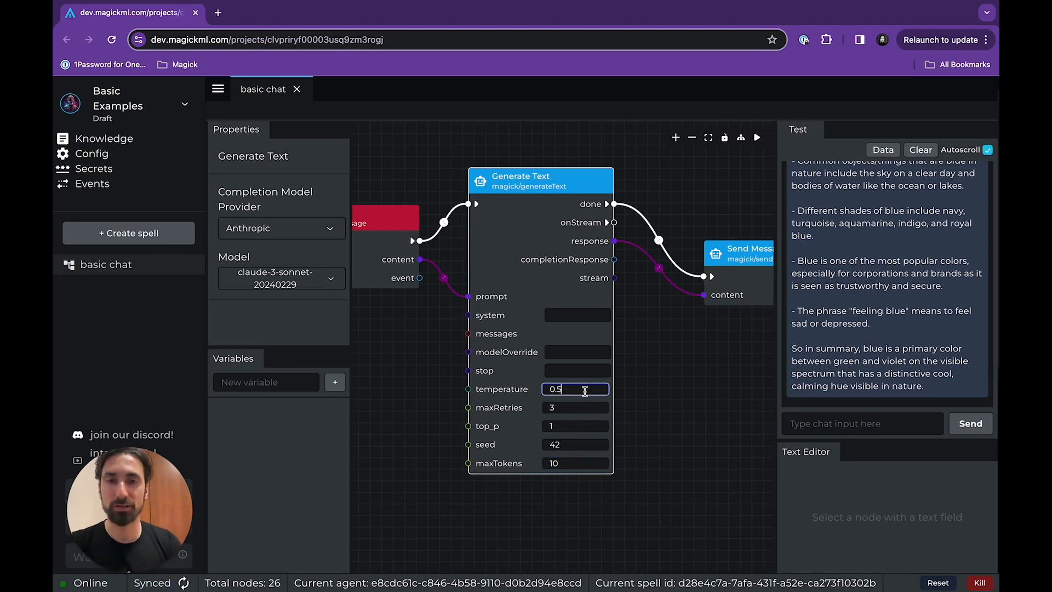
type("1")
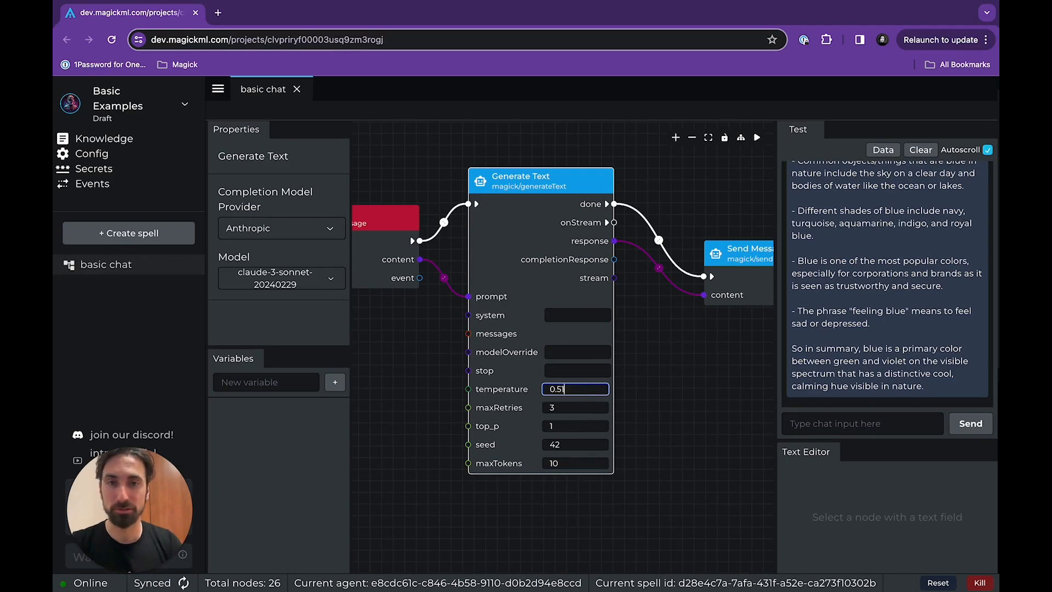
key("Up")
key("Up")
key("Up")
key("Up")
key("Up")
key("Up")
key("Up")
key("Up")
key("Up")
key("Up")
key("Up")
key("Up")
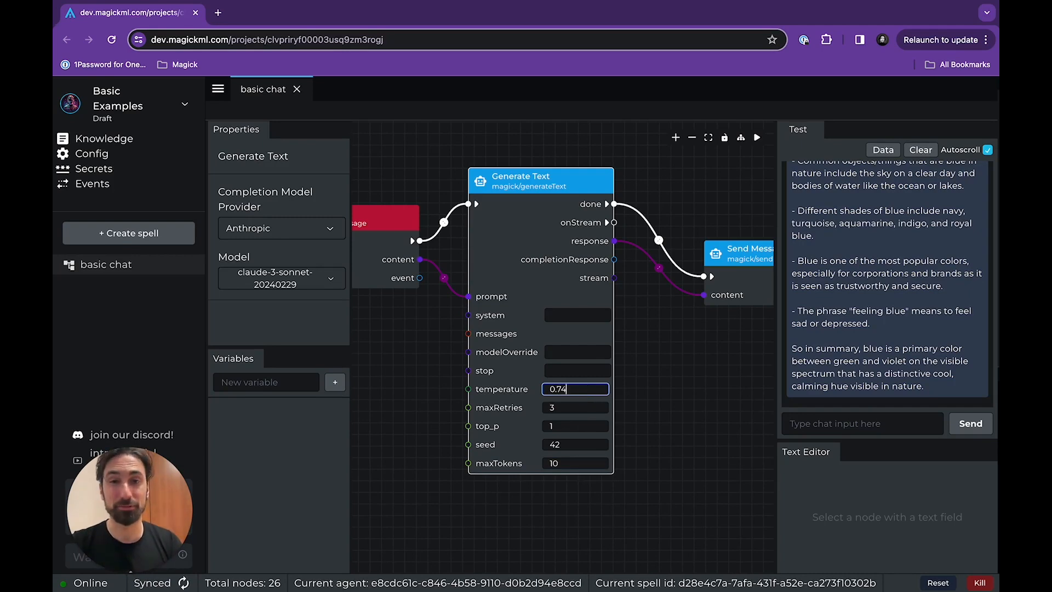
key("Up")
key("Up")
key("Up")
key("Up")
key("Up")
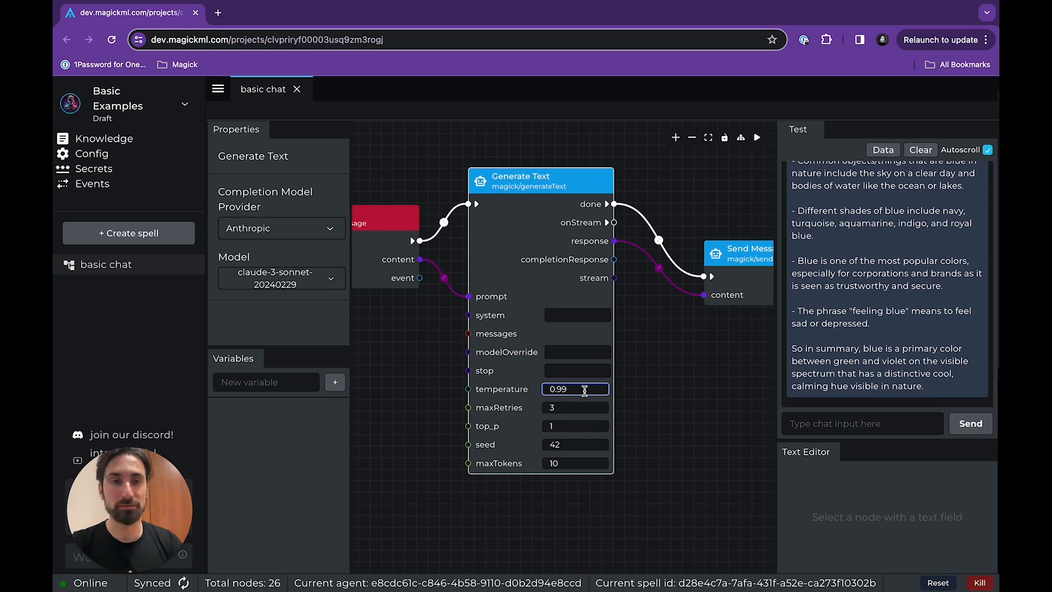
Send "hey what is the color blue?" to the spell to test the 10-token limit
left_click(861, 423)
type("hey what is the color blue?")
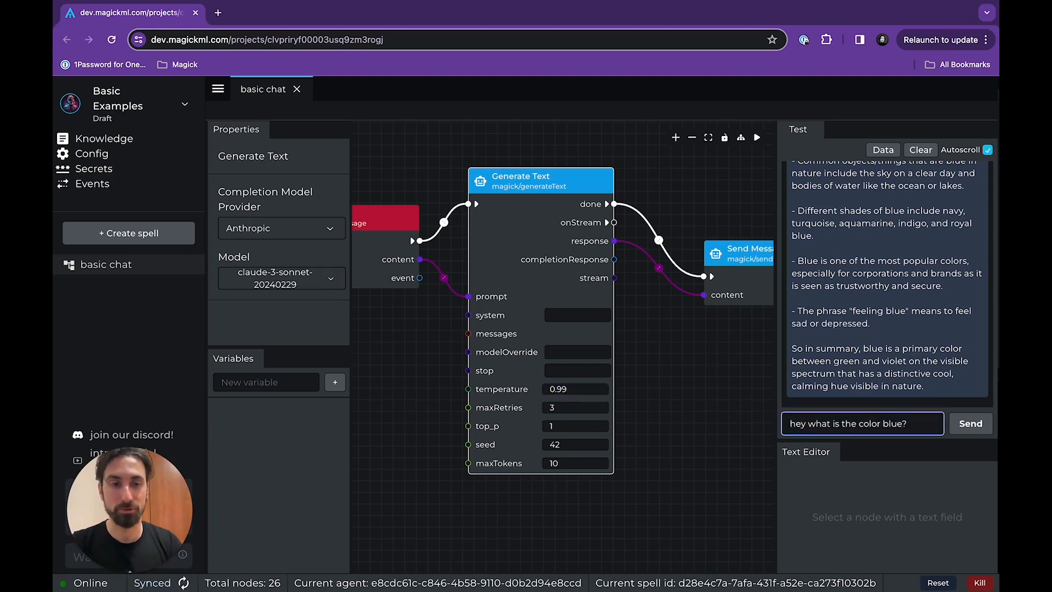
key("Return")
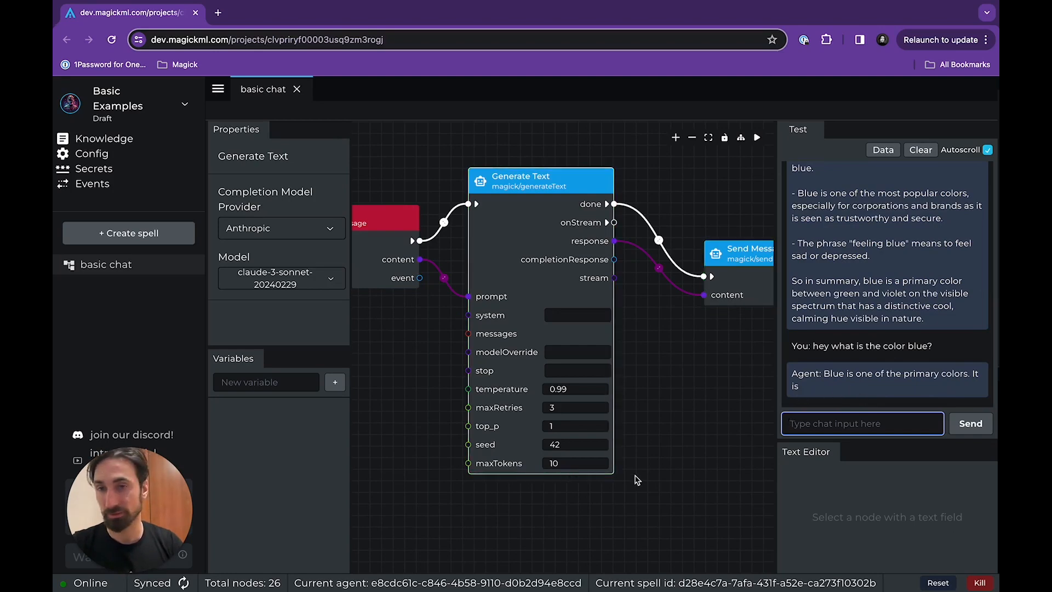
Set the Generate Text node's maxTokens to 100 and try to run the spell with an empty message
left_click(576, 463)
left_click(576, 463)
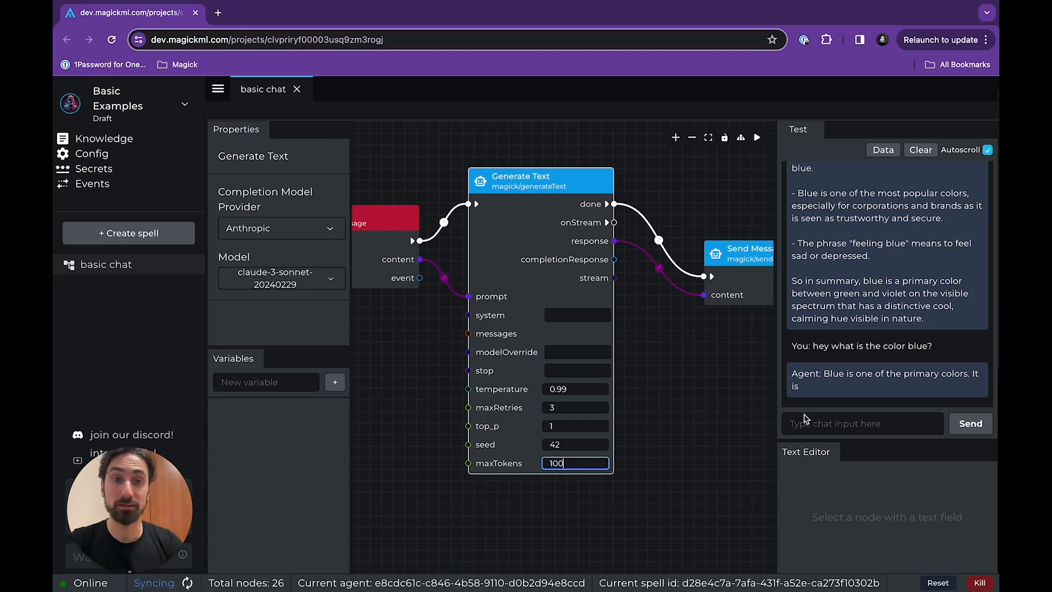
left_click(983, 428)
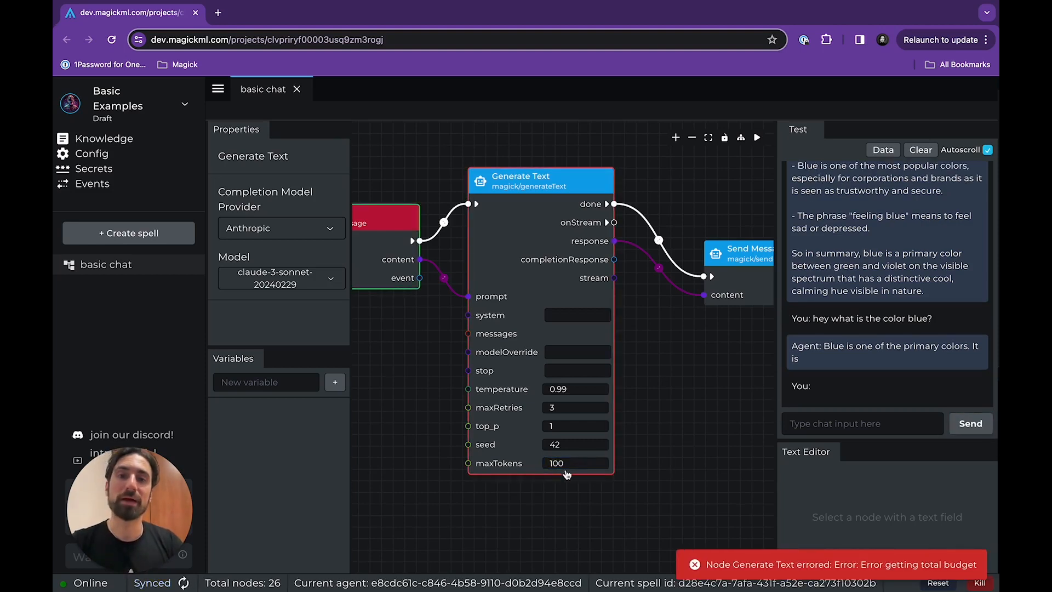
Send "hey what is the color blue?" with the 100-token limit and highlight the last word of the reply
left_click(839, 423)
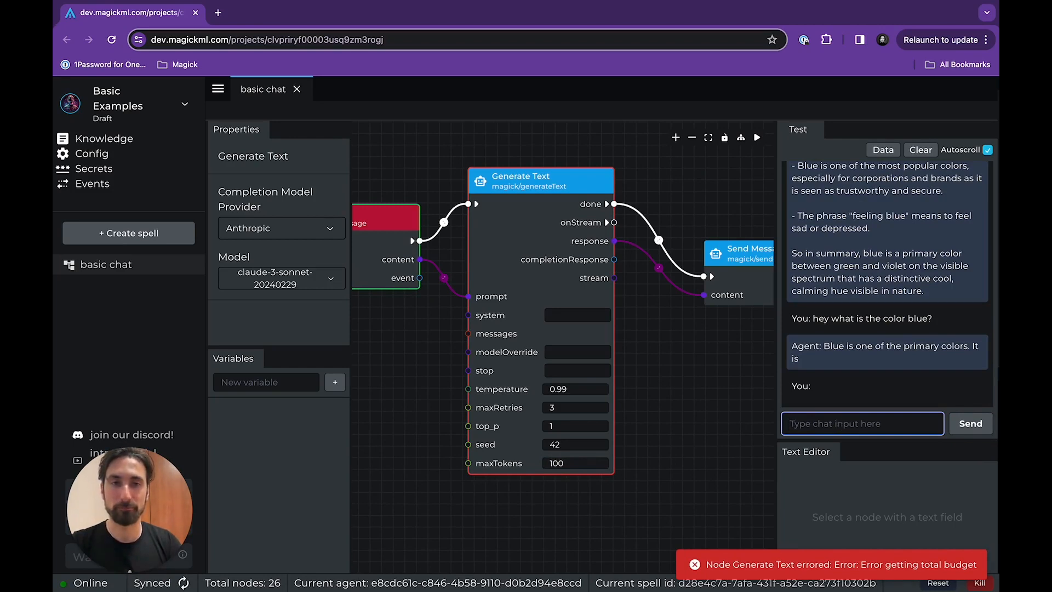
type("hey what is the color blue?")
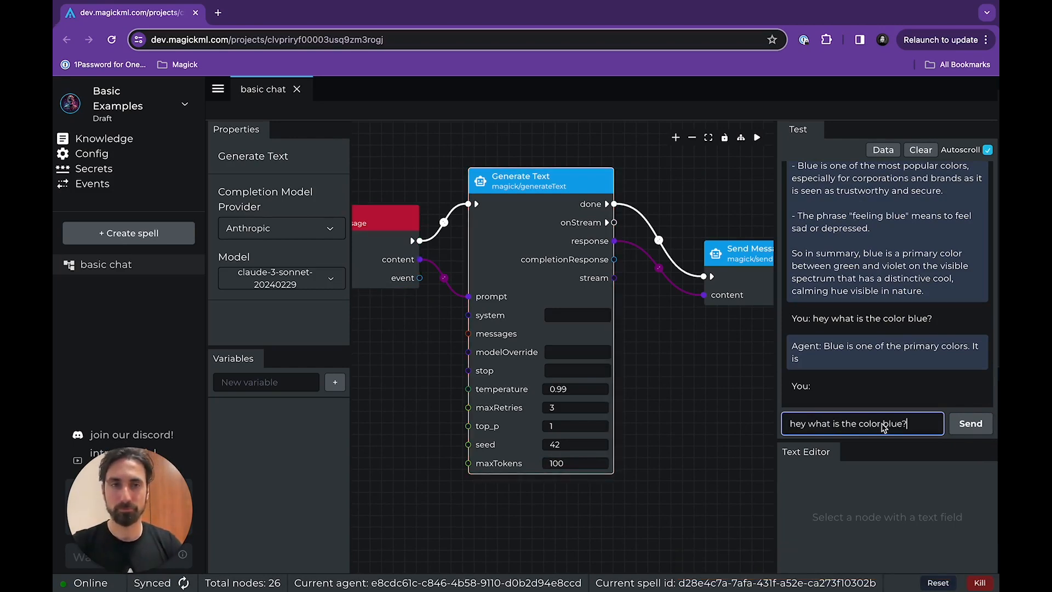
key("Return")
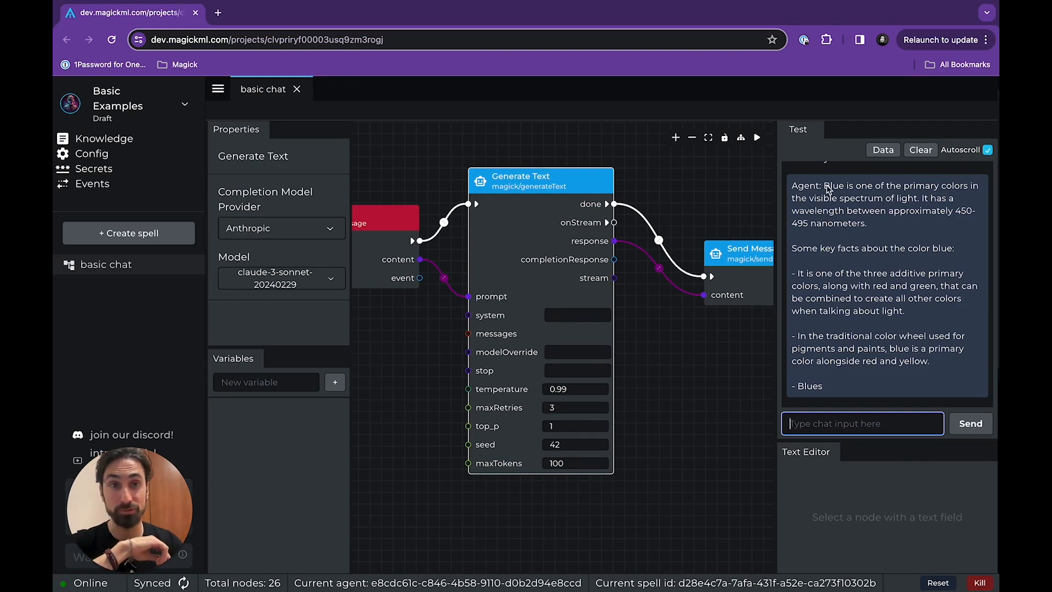
left_click_drag(825, 186, 824, 389)
left_click(829, 393)
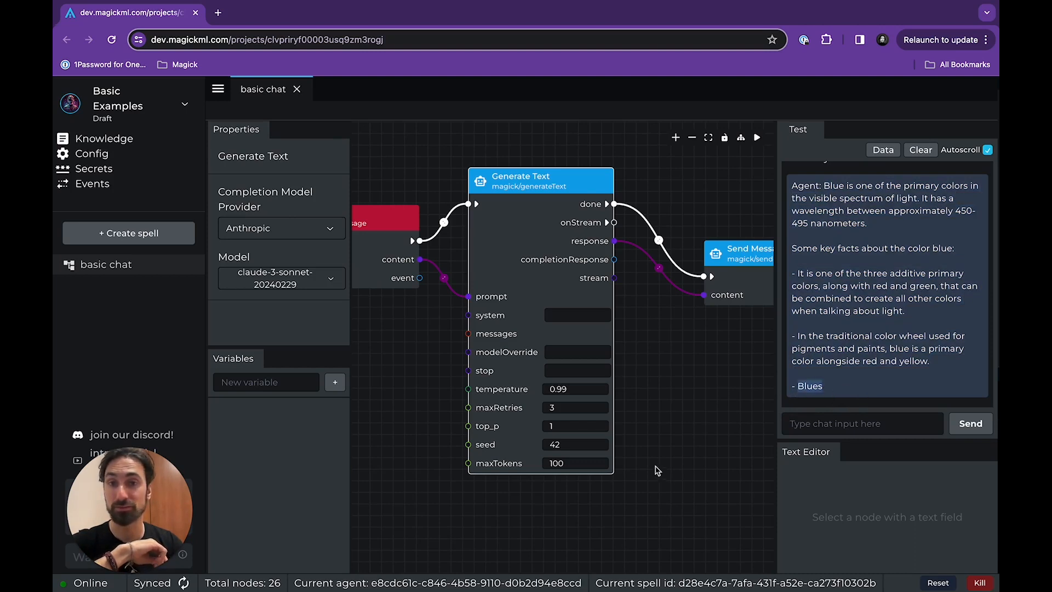
Send "hey what is the color blue?" with maxTokens set to 500 and read through the whole reply
double_click(568, 464)
type("5")
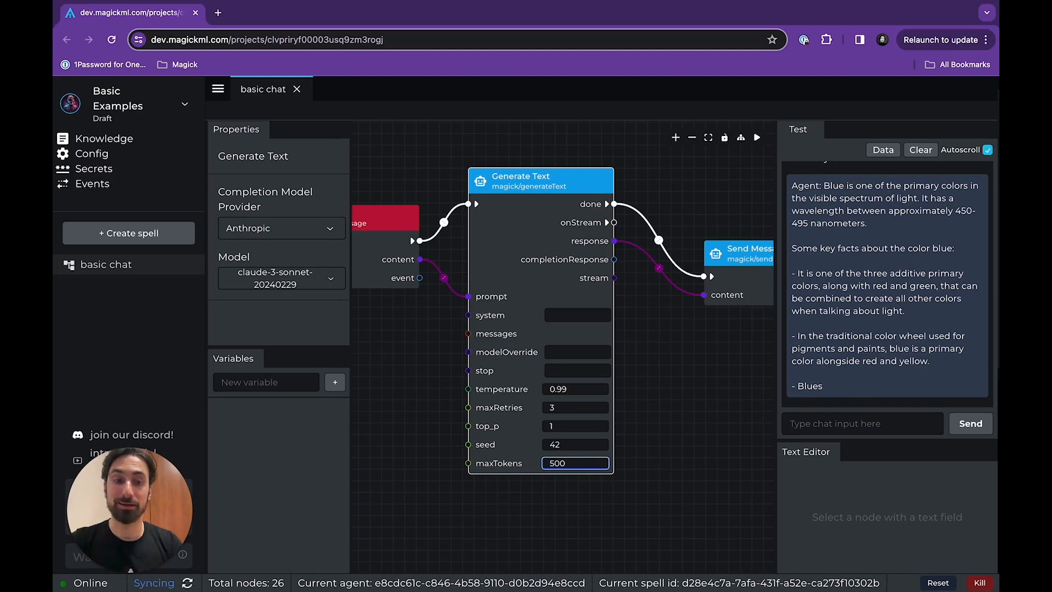
left_click(844, 423)
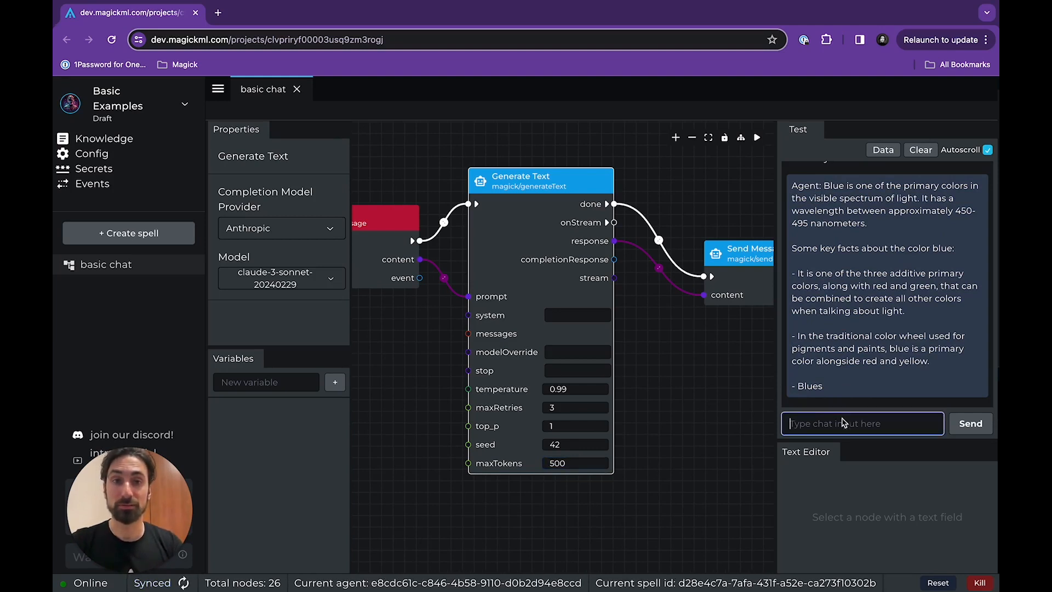
type("hey what is the color blue?")
key("Return")
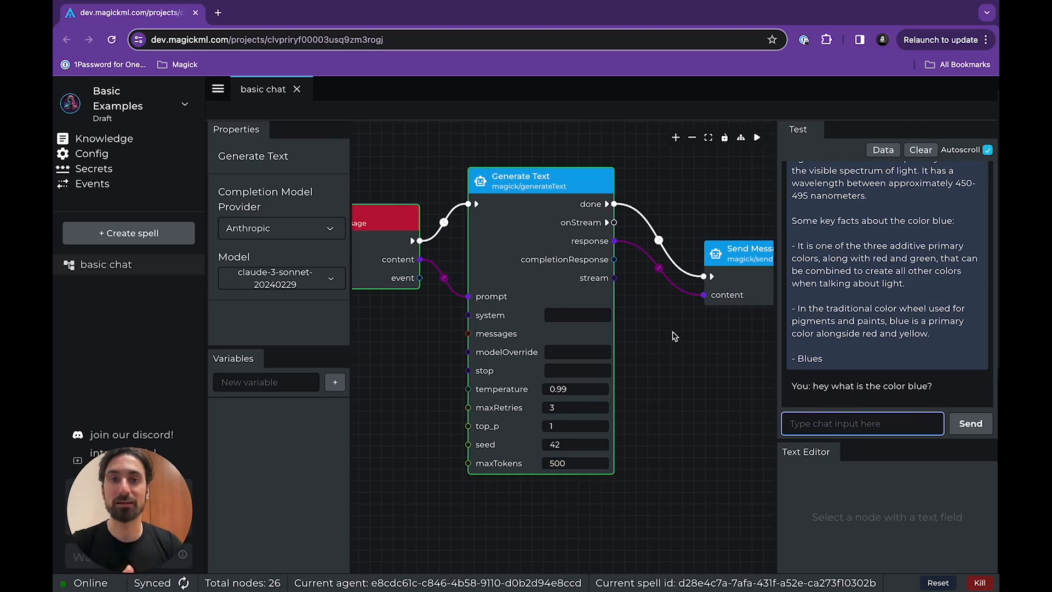
scroll(673, 333, "down", 3)
left_click_drag(673, 333, 673, 357)
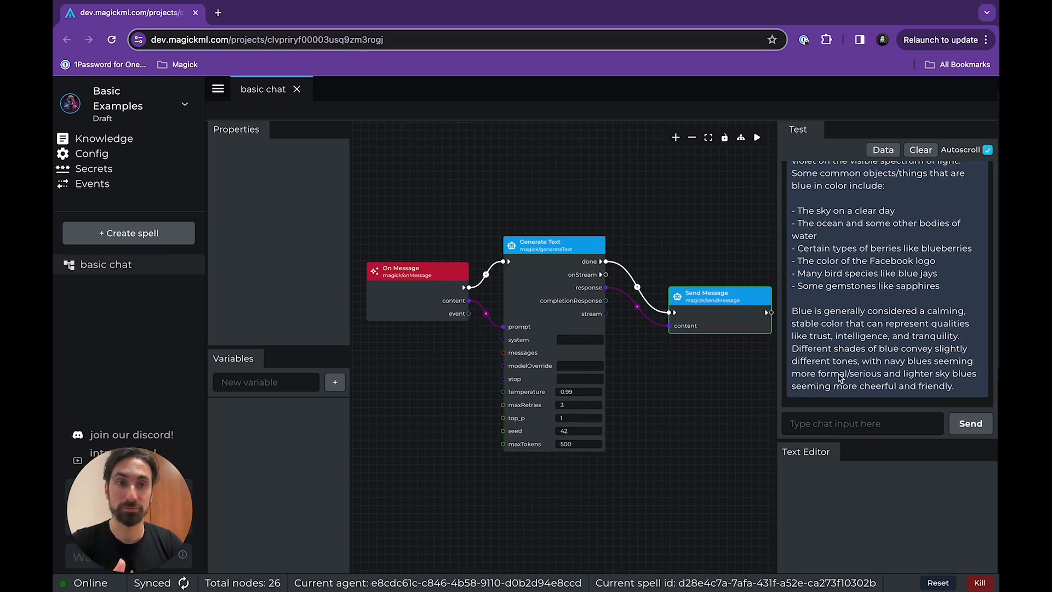
scroll(849, 354, "up", 2)
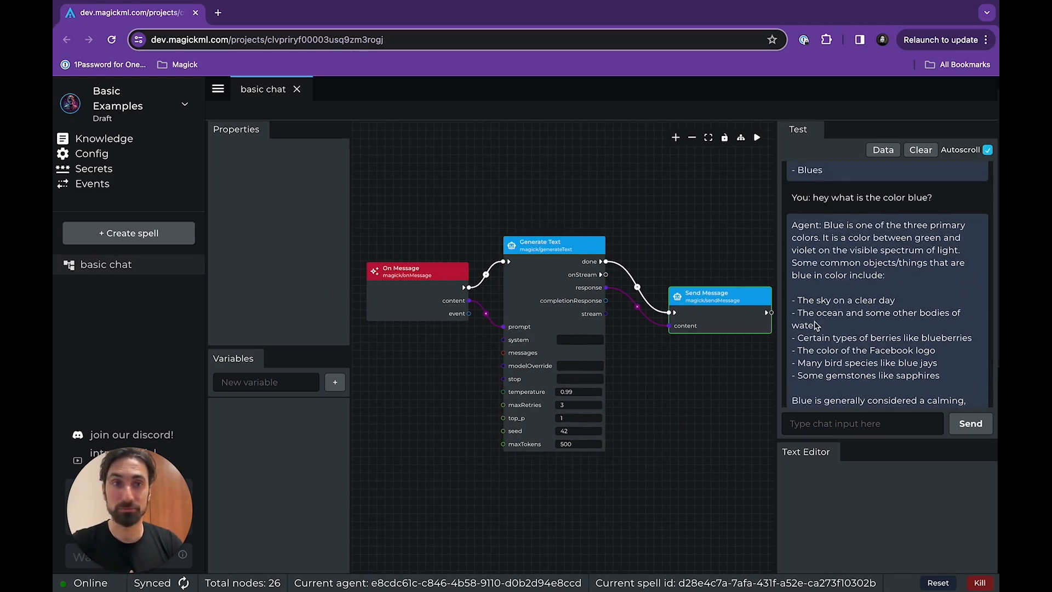
scroll(840, 337, "down", 3)
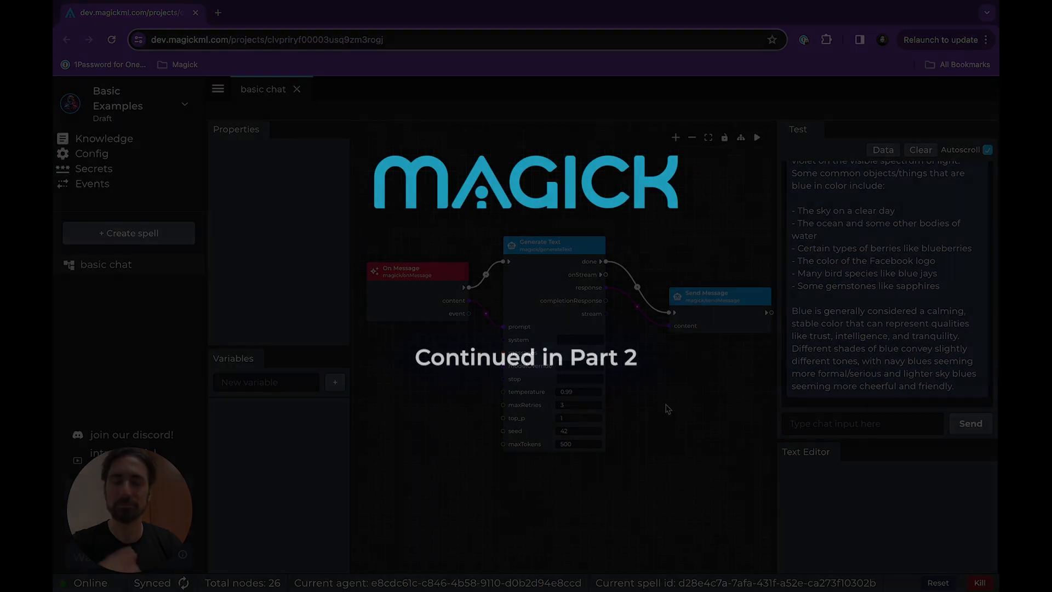